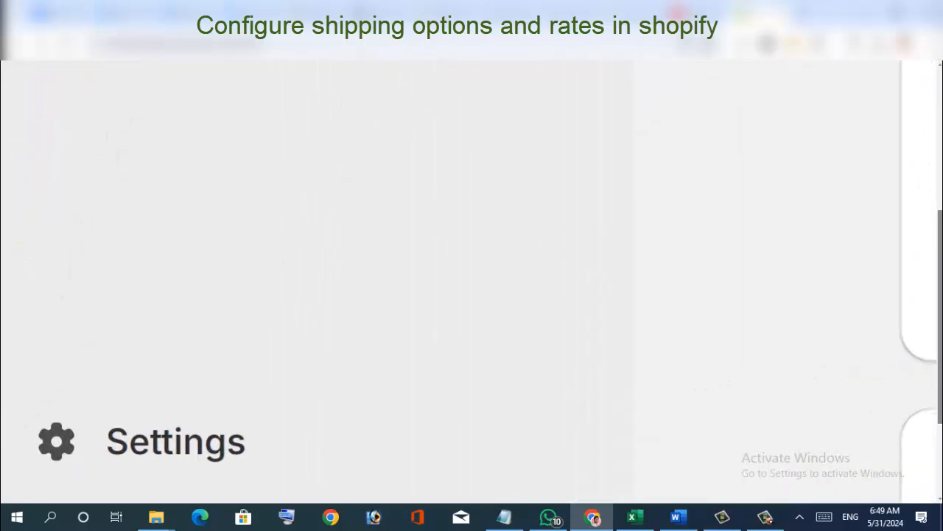
# Step: Open the store's settings and go to the Shipping and delivery section
pyautogui.scroll(1, 147, 426)
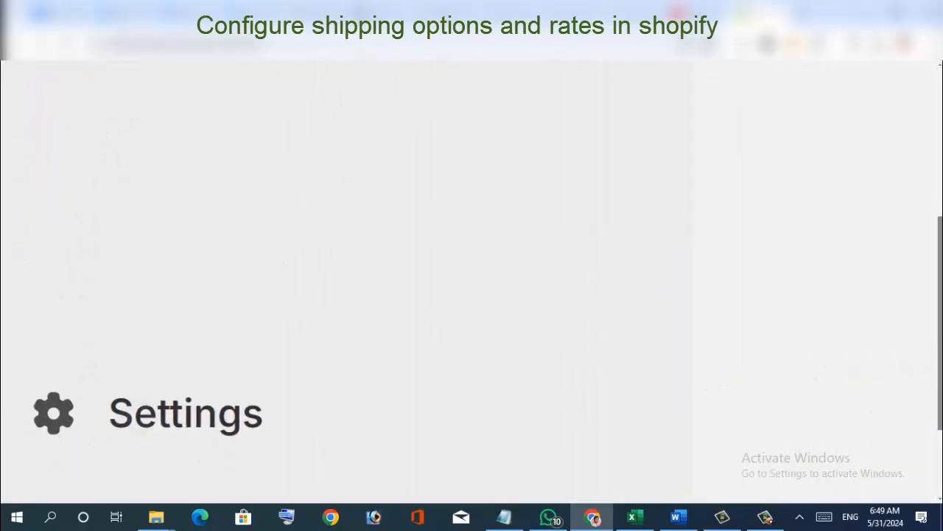
pyautogui.click(162, 424)
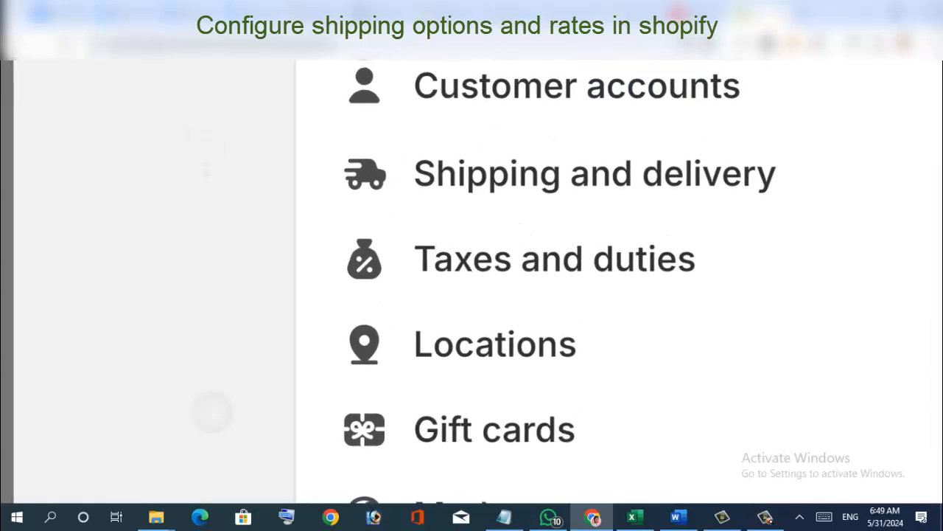
pyautogui.scroll(3, 553, 280)
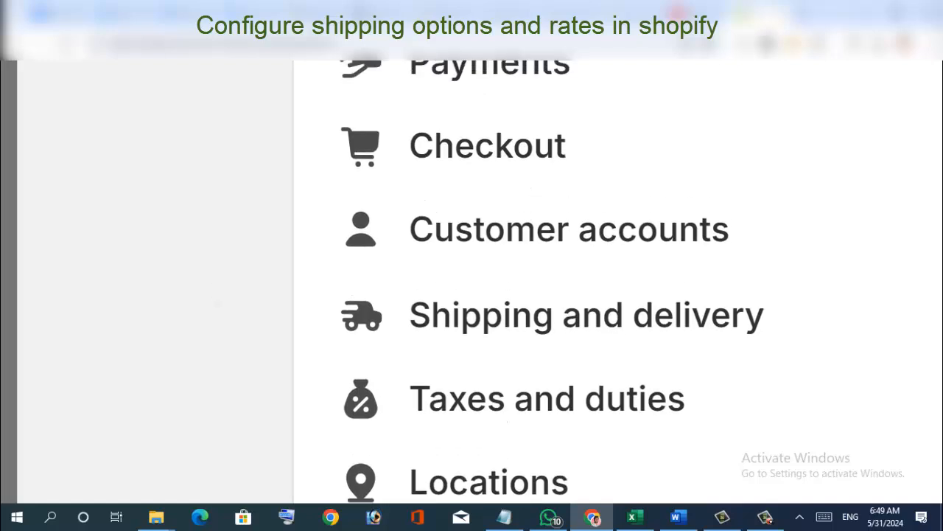
pyautogui.scroll(3, 553, 280)
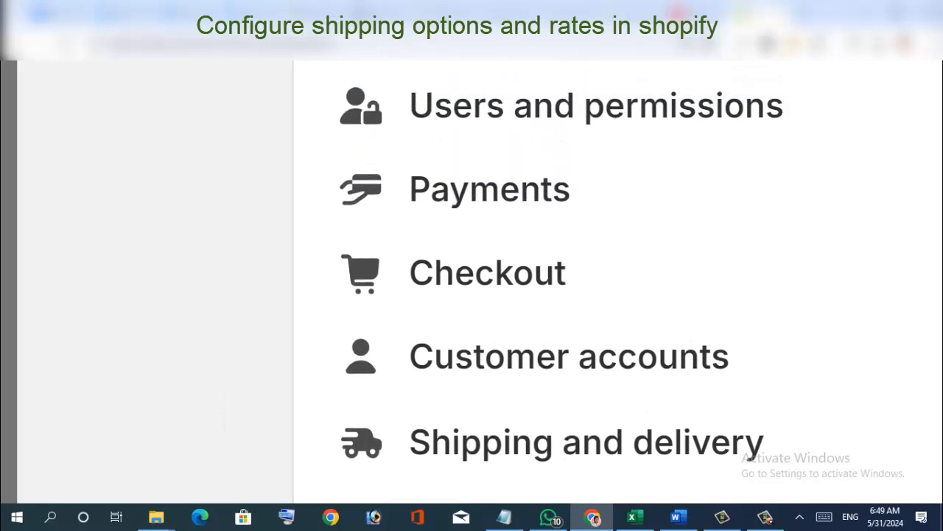
pyautogui.scroll(-3, 553, 280)
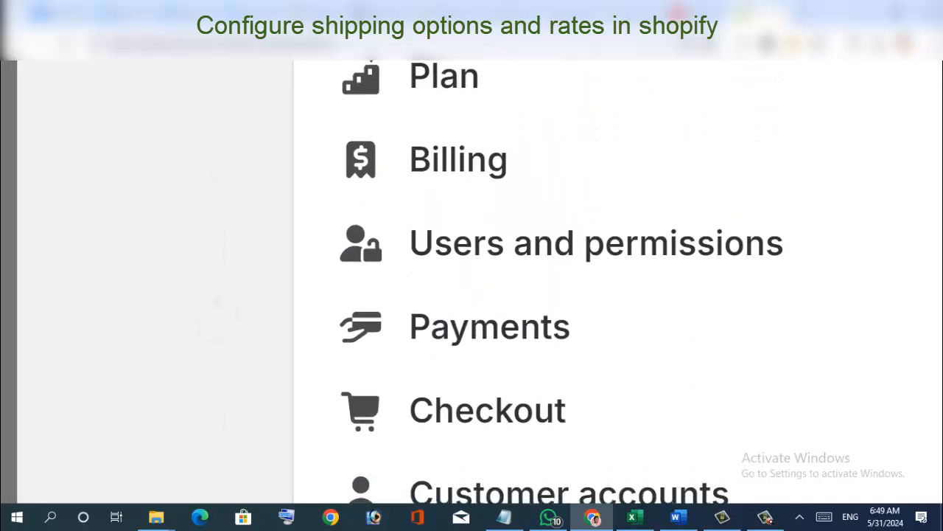
pyautogui.scroll(-1, 553, 280)
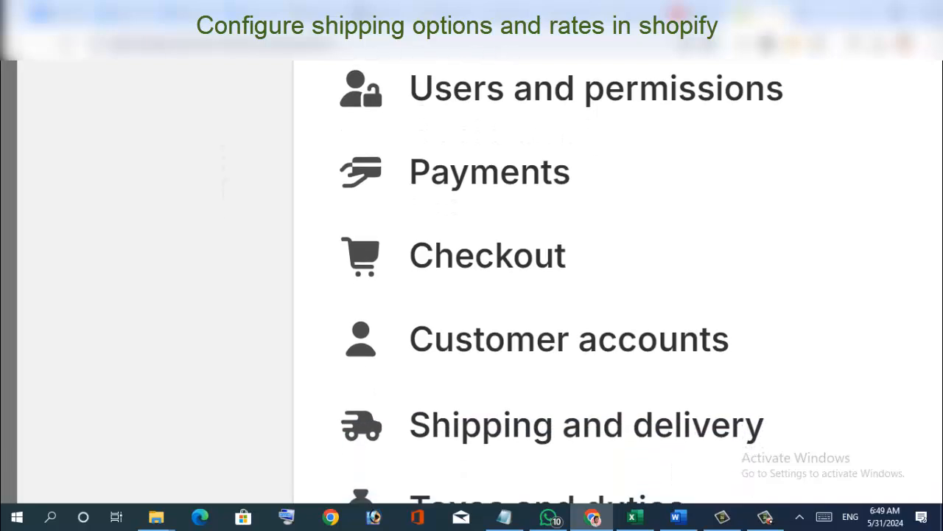
pyautogui.scroll(-2, 553, 280)
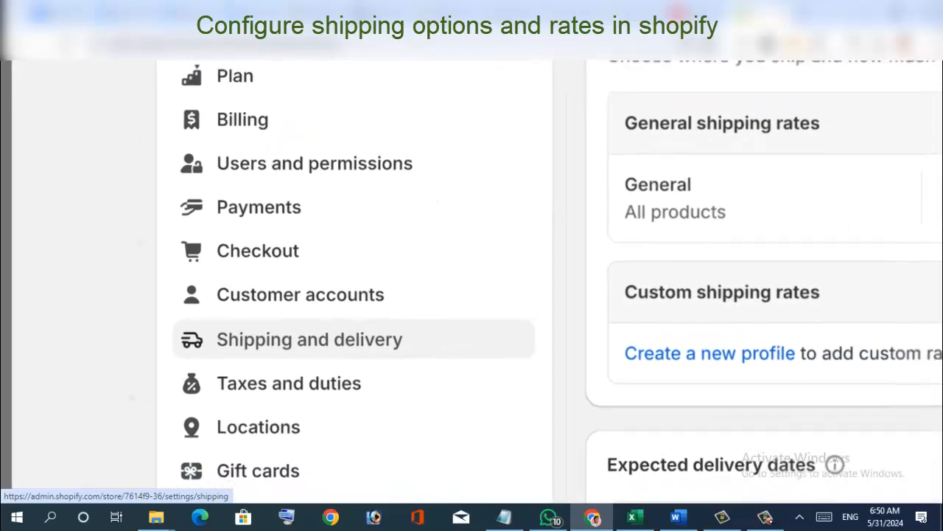
pyautogui.scroll(-2, 115, 327)
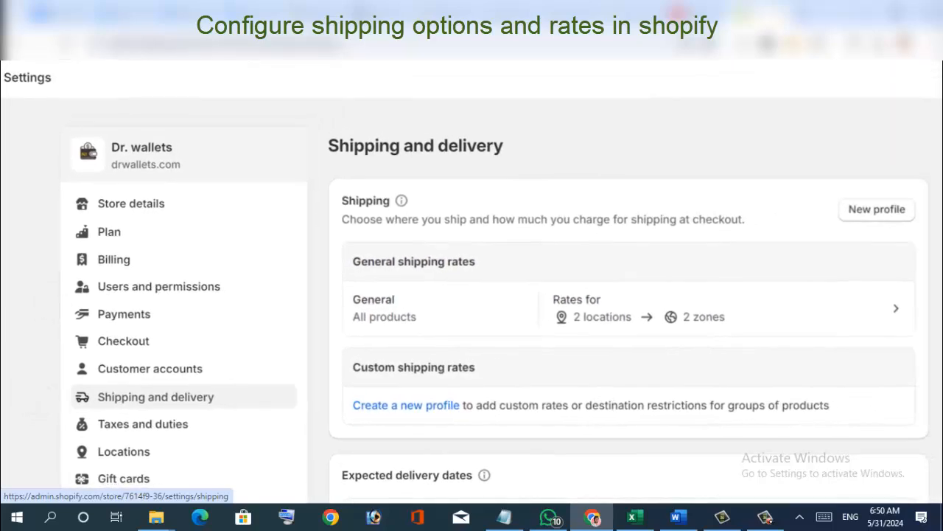
# Step: Look through the Shipping and delivery page, including delivery dates, order routing, local delivery, saved packages and packing slips
pyautogui.scroll(-7, 494, 301)
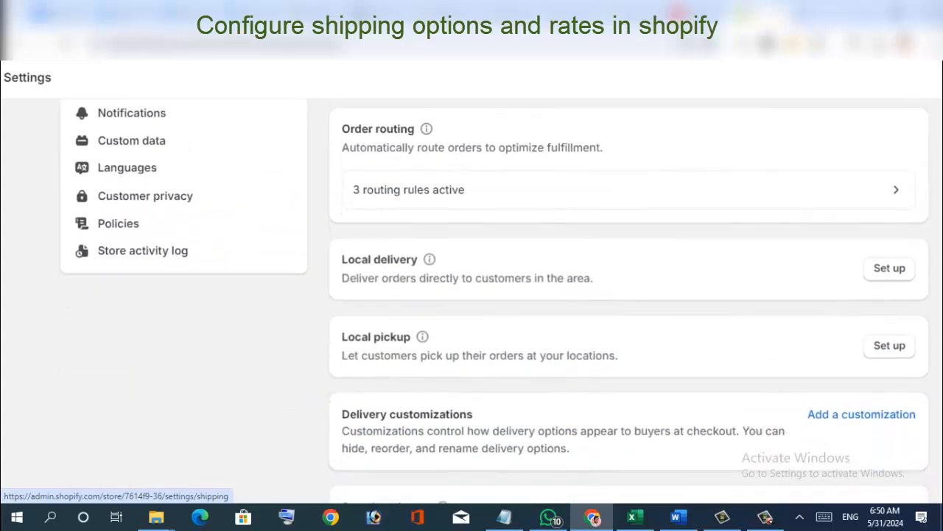
pyautogui.scroll(-5, 628, 300)
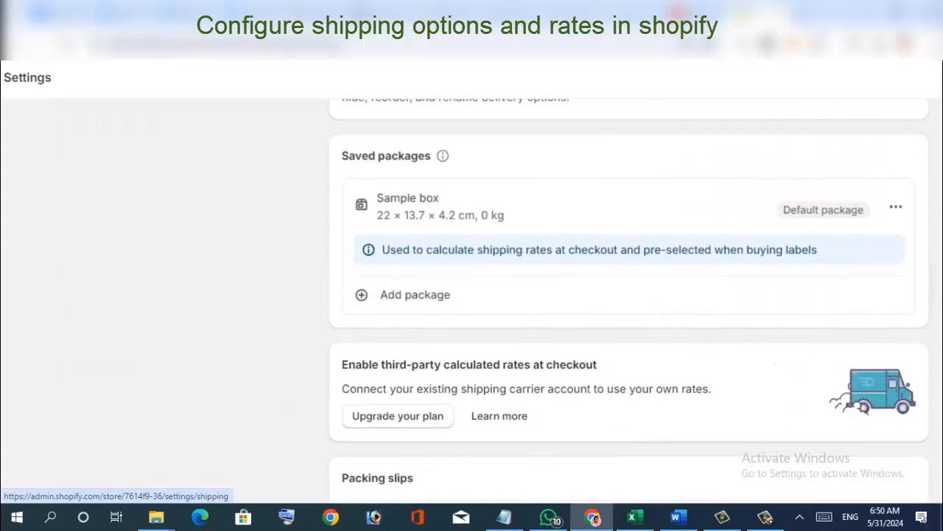
pyautogui.scroll(-5, 628, 301)
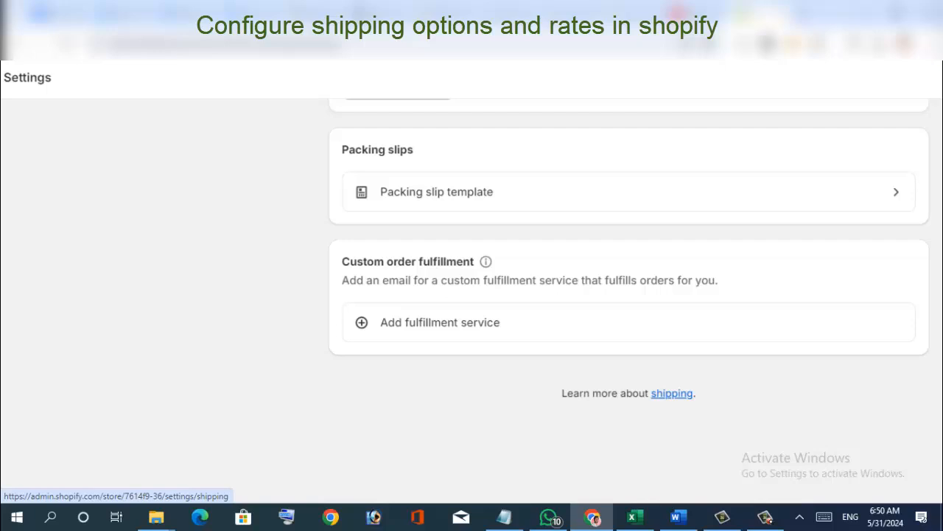
pyautogui.scroll(6, 629, 295)
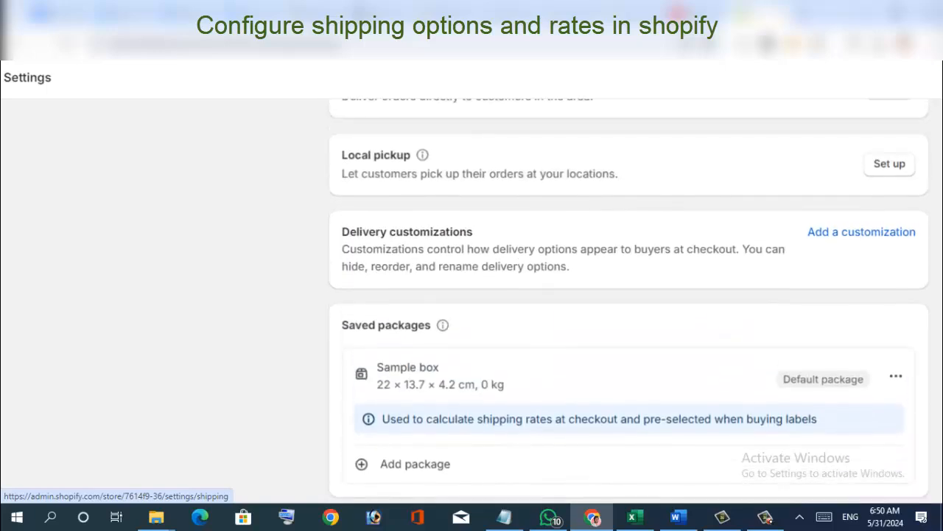
pyautogui.scroll(7, 629, 295)
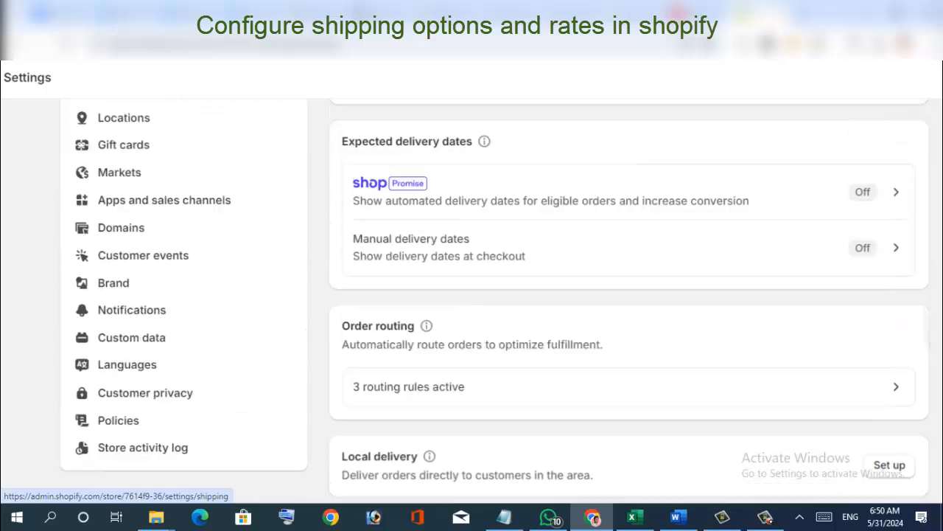
pyautogui.scroll(3, 628, 294)
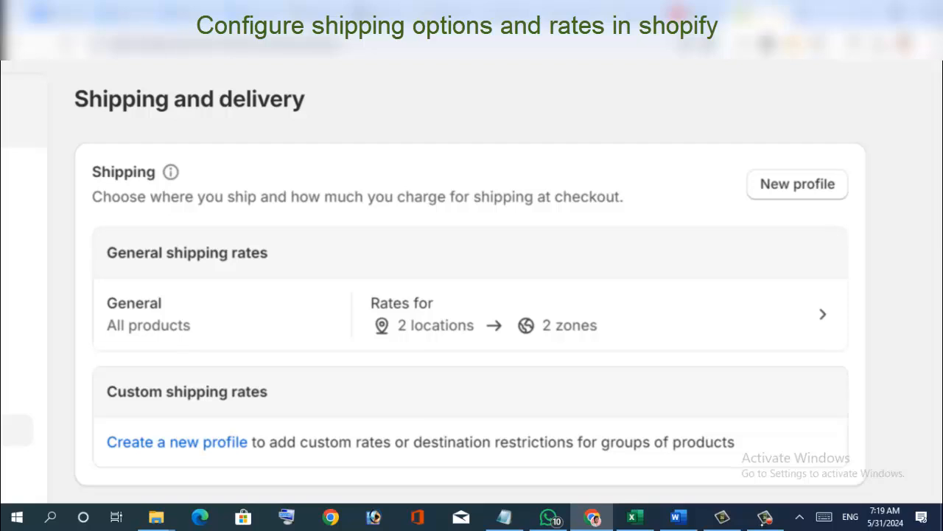
# Step: Open the General shipping profile and examine its products, shipping origins and shipping zones
pyautogui.click(822, 315)
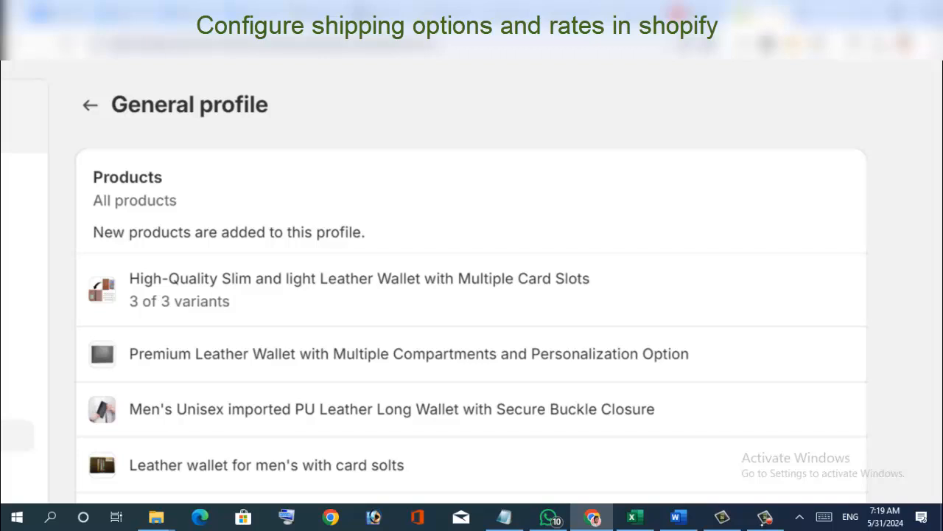
pyautogui.scroll(-1, 888, 314)
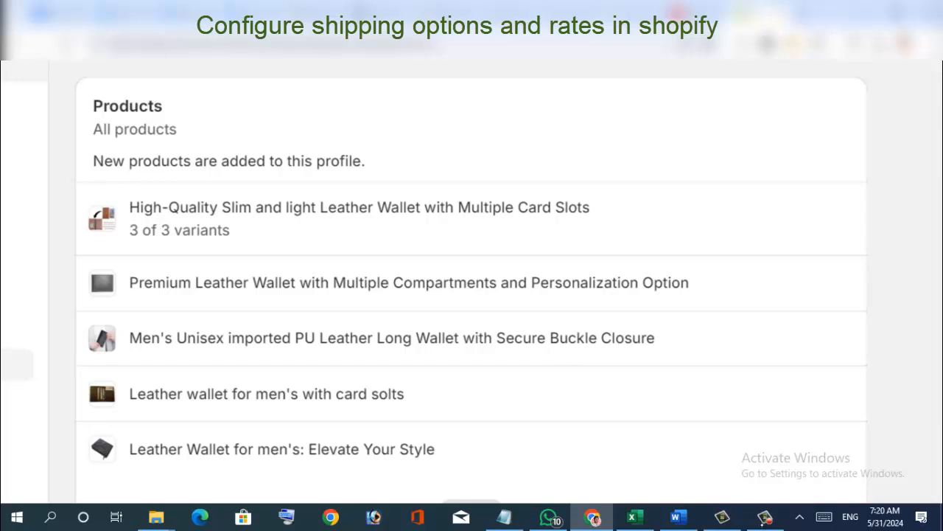
pyautogui.scroll(-3, 471, 295)
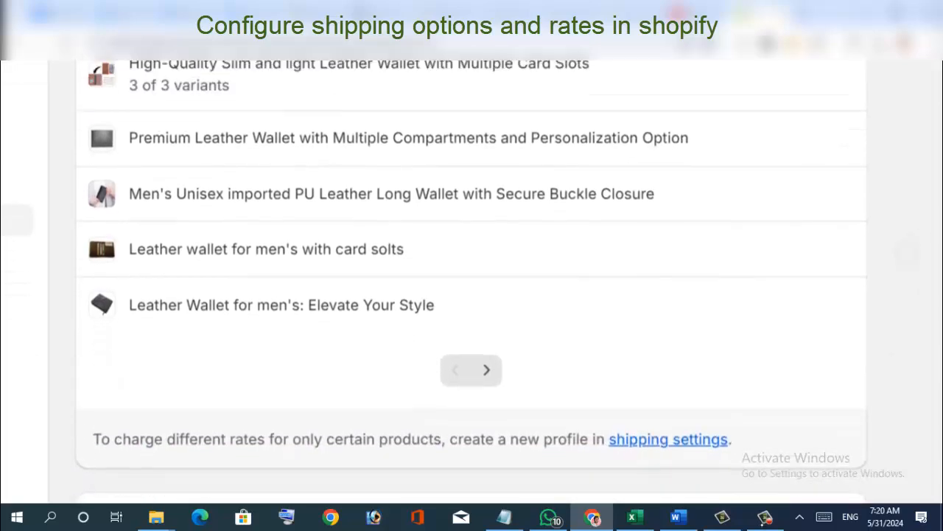
pyautogui.scroll(-5, 472, 332)
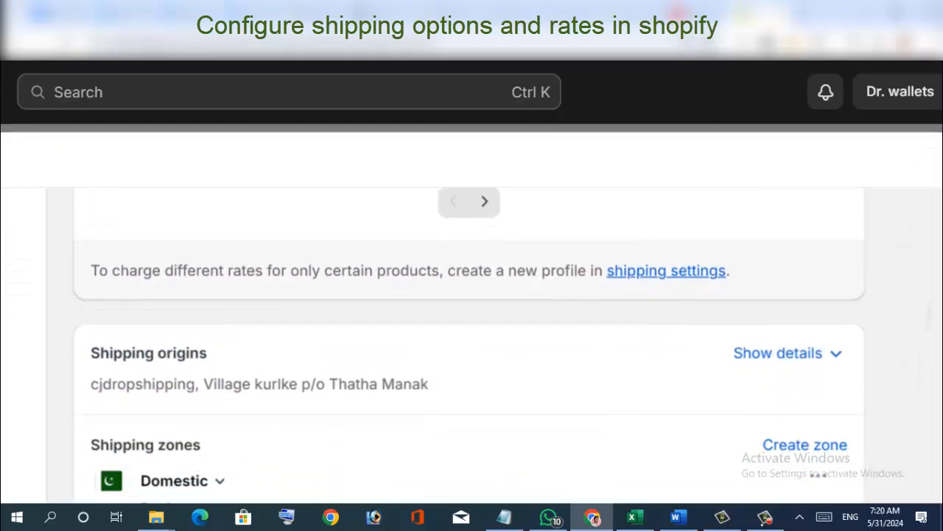
pyautogui.scroll(-2, 472, 332)
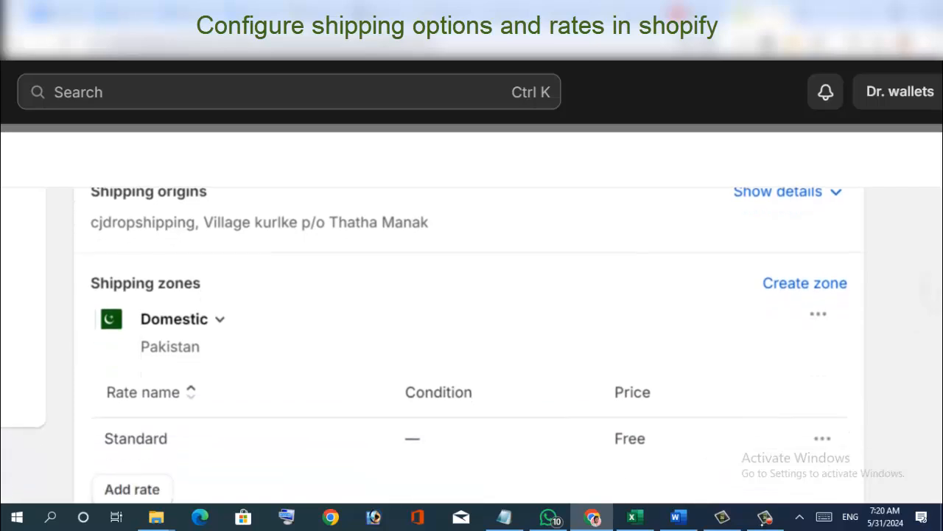
pyautogui.scroll(1, 472, 332)
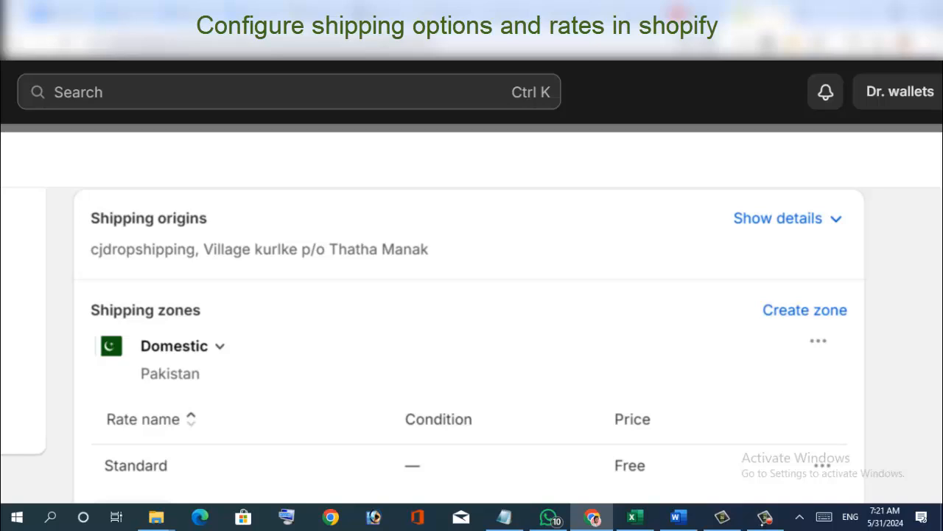
pyautogui.scroll(-2, 469, 342)
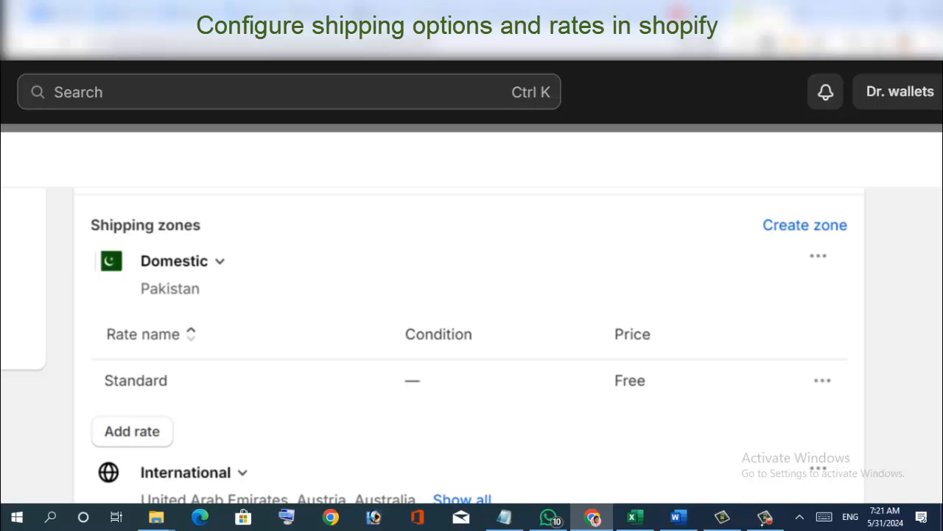
pyautogui.scroll(-2, 471, 347)
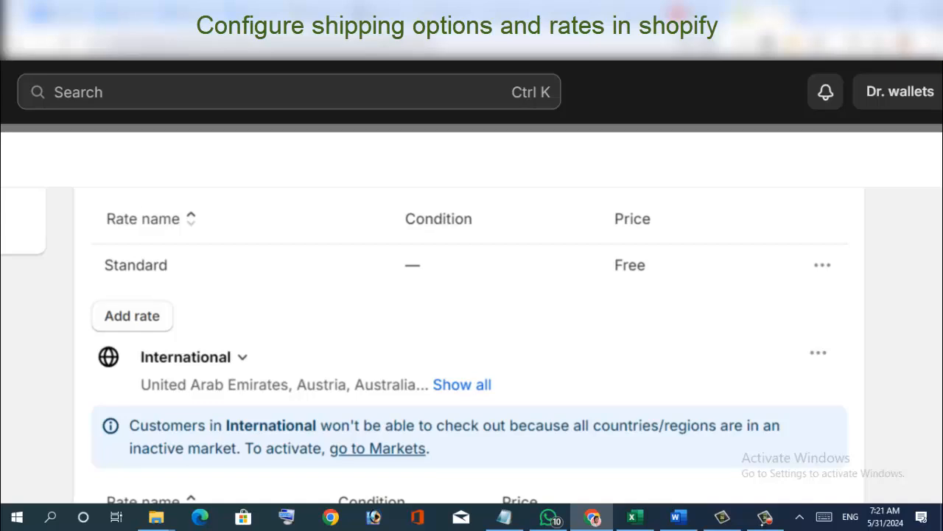
# Step: Check which markets belong to the International shipping zone
pyautogui.click(238, 357)
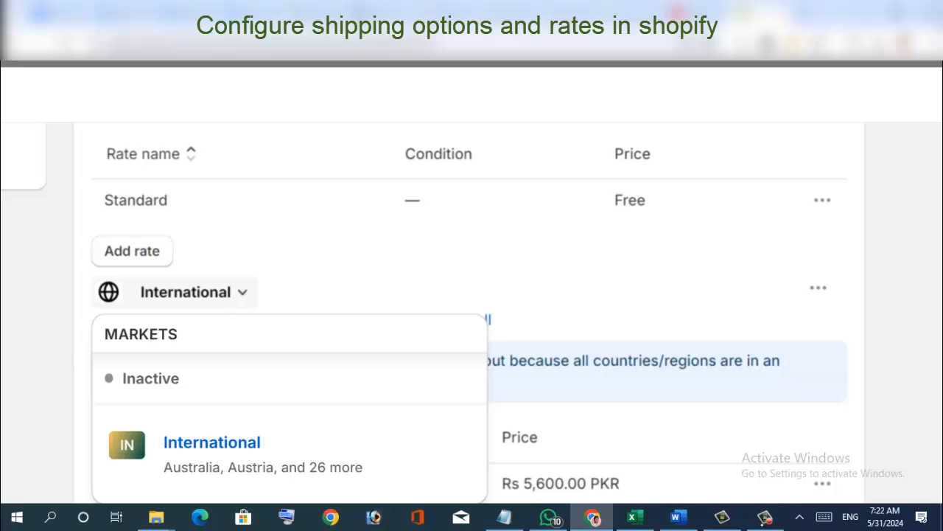
pyautogui.click(239, 293)
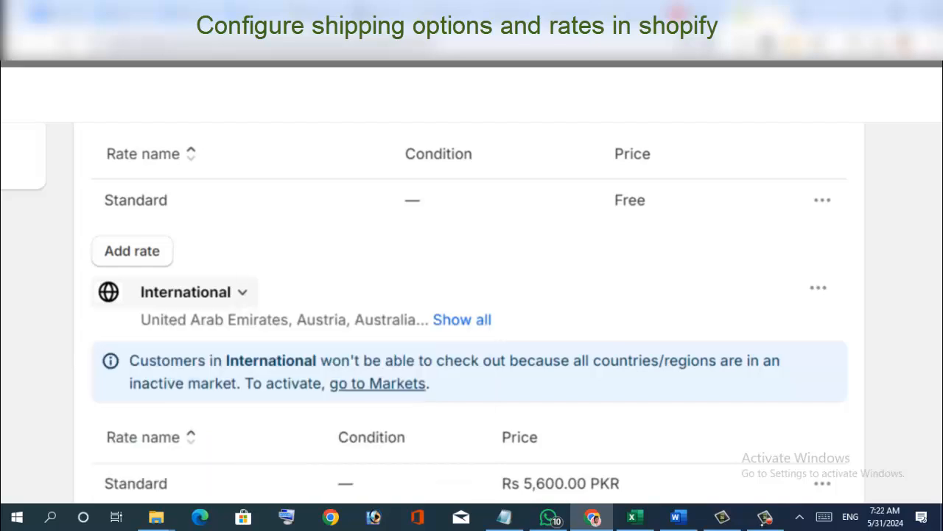
pyautogui.scroll(2, 472, 310)
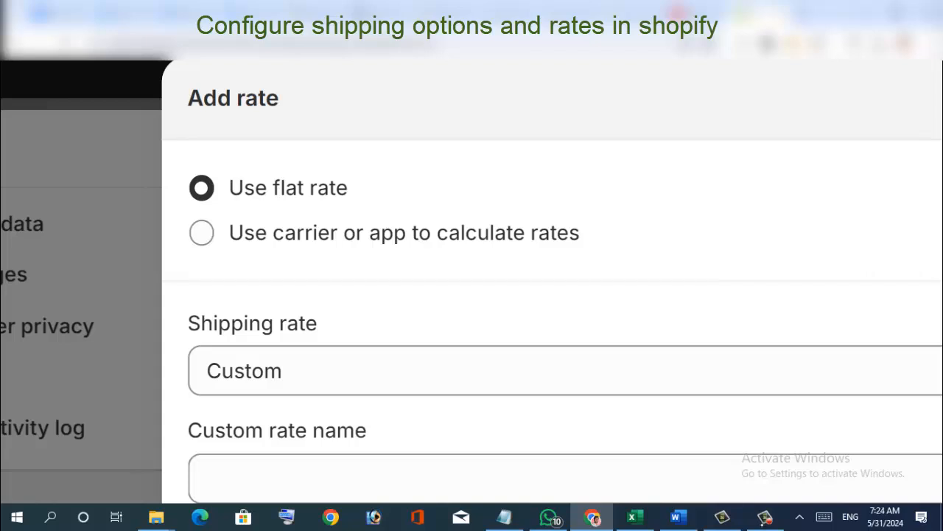
# Step: Check the carrier-calculated option for the new rate, return to a flat rate and name the custom rate Fast Delivery
pyautogui.click(199, 231)
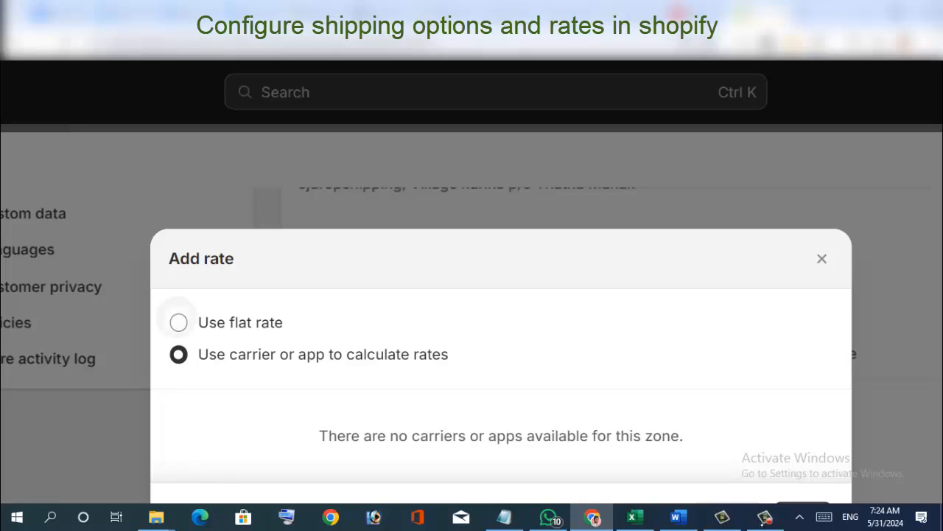
pyautogui.click(178, 322)
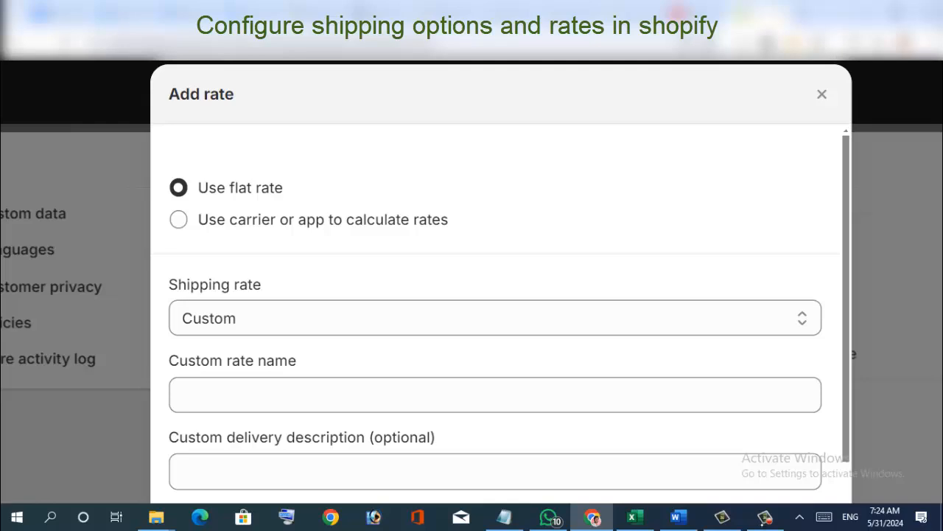
pyautogui.scroll(-3, 501, 295)
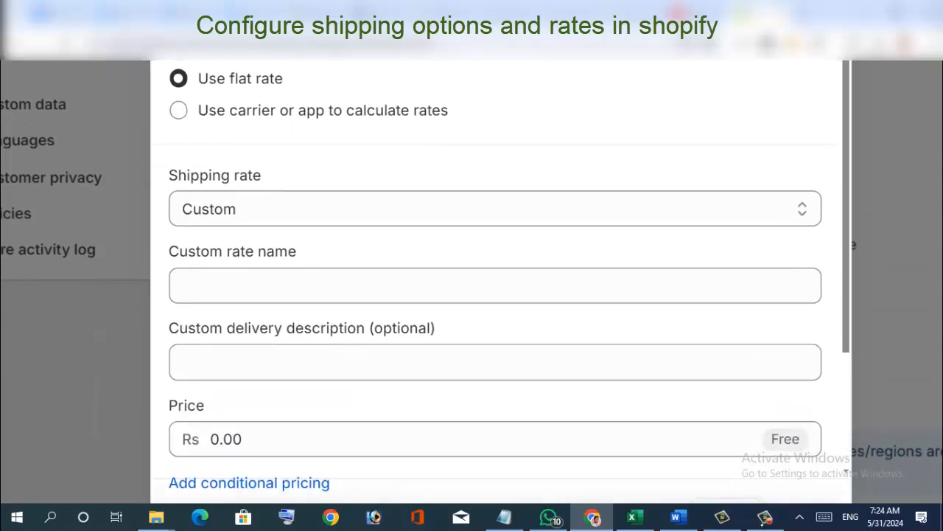
pyautogui.click(184, 262)
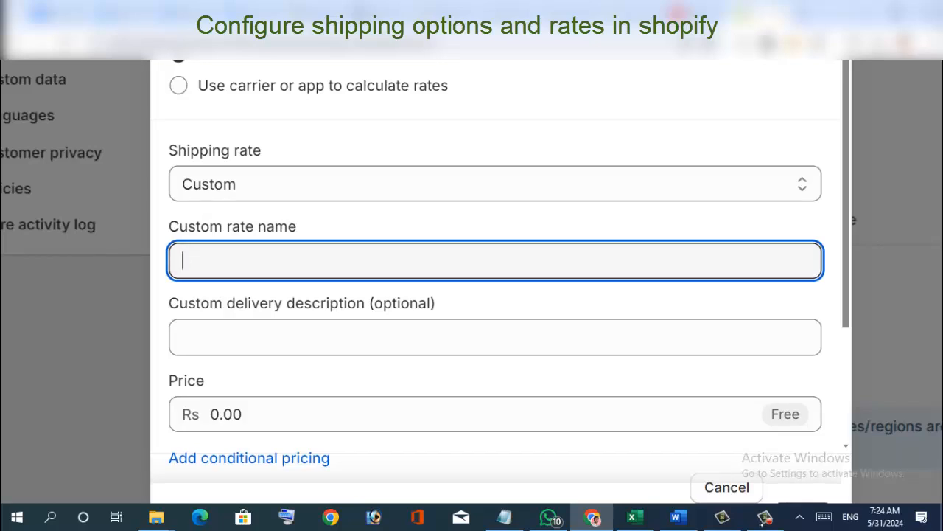
pyautogui.write('Fast Delive')
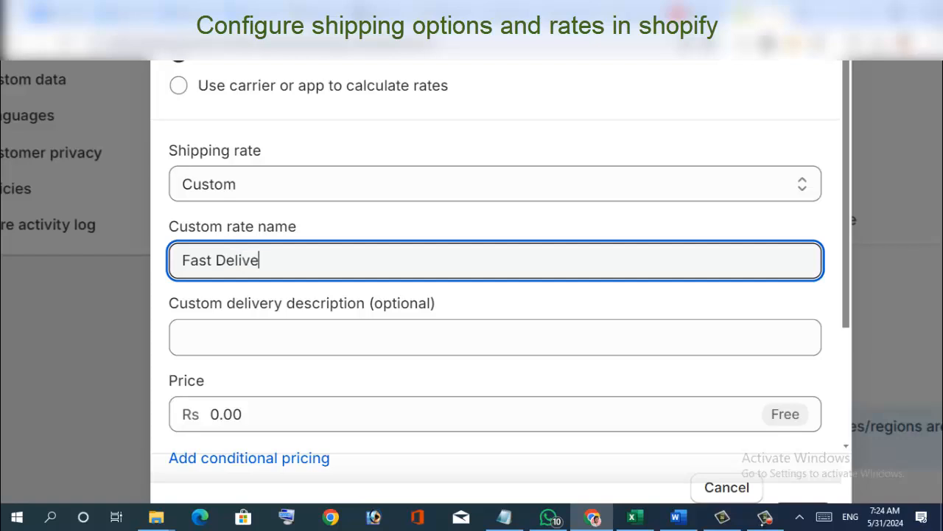
pyautogui.write('ry')
# Step: Set the Fast Delivery rate's price to Rs 300 and add conditional pricing to it
pyautogui.scroll(-1, 501, 294)
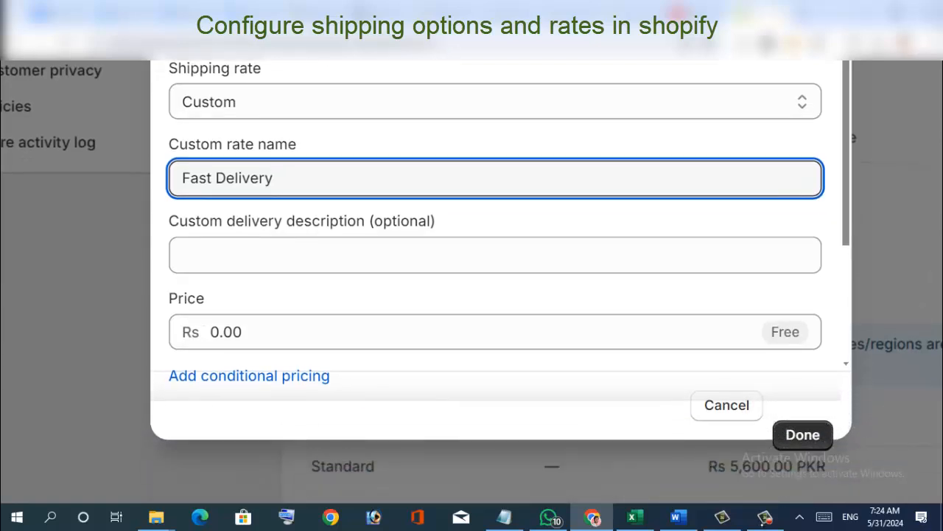
pyautogui.click(235, 332)
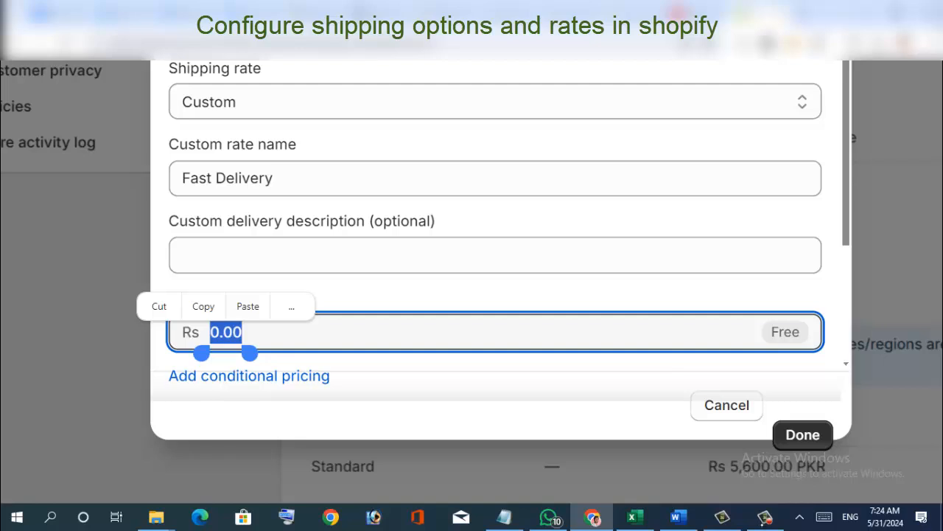
pyautogui.press('BackSpace')
pyautogui.write('300')
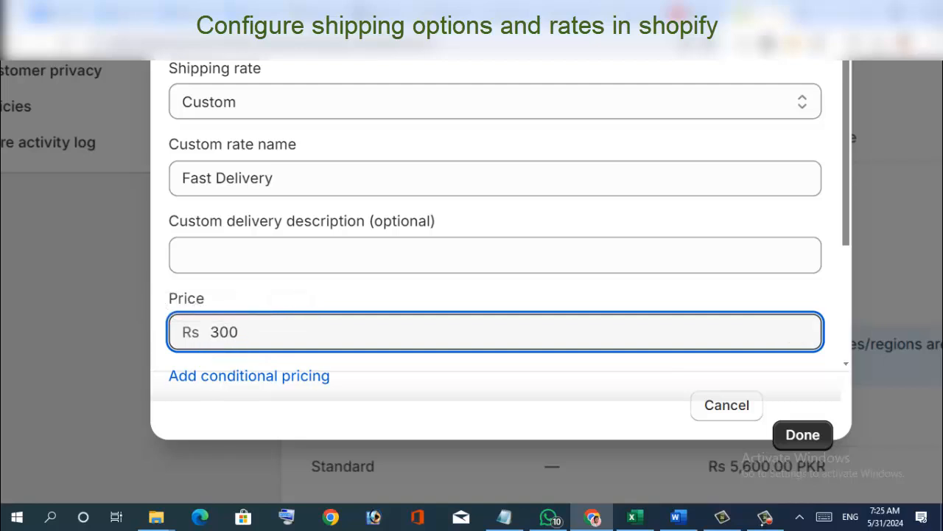
pyautogui.press('Tab')
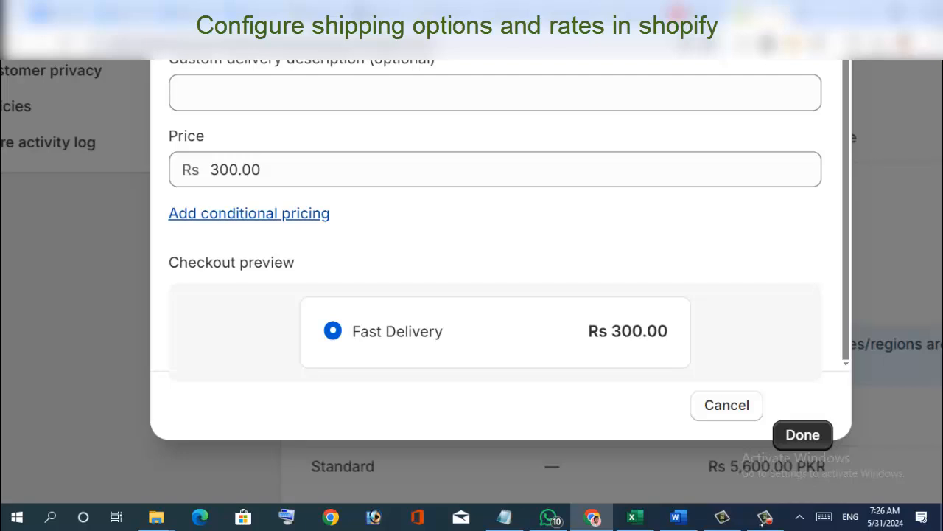
pyautogui.press('Return')
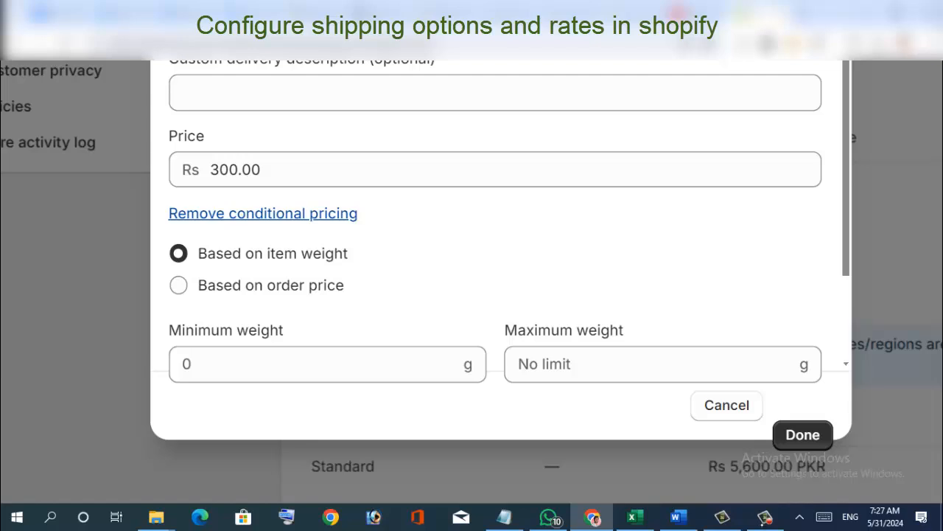
# Step: Set the Fast Delivery rate's item-weight condition to a minimum of 100 g and a maximum of 500 g
pyautogui.click(327, 364)
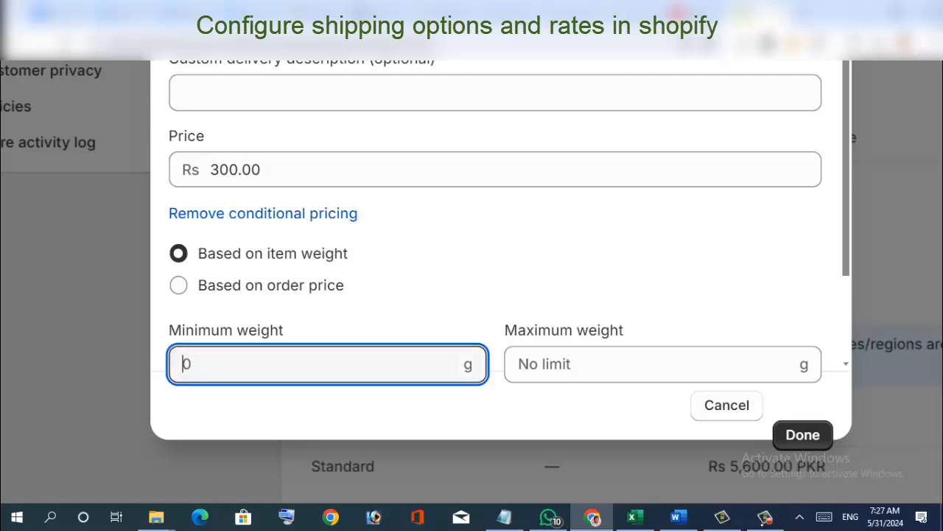
pyautogui.write('100')
pyautogui.click(549, 369)
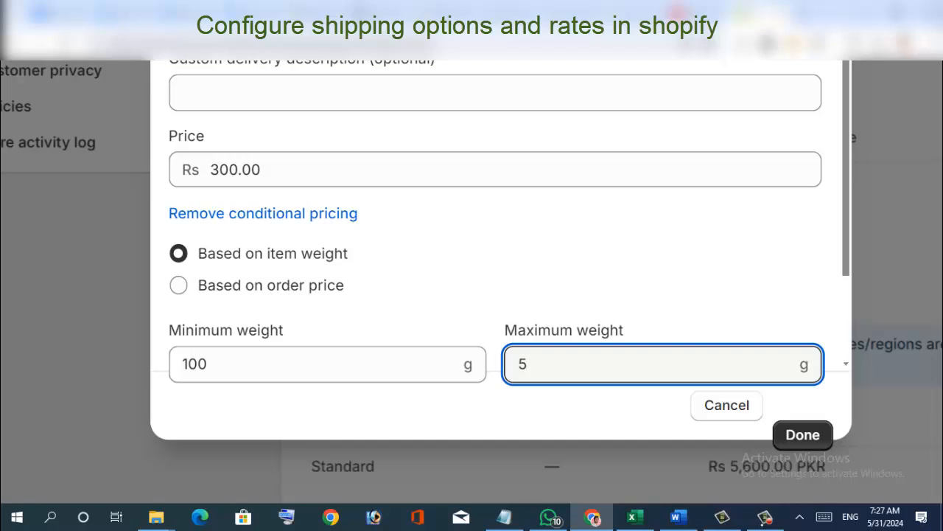
pyautogui.write('00')
pyautogui.scroll(-1, 745, 243)
pyautogui.scroll(-1, 748, 240)
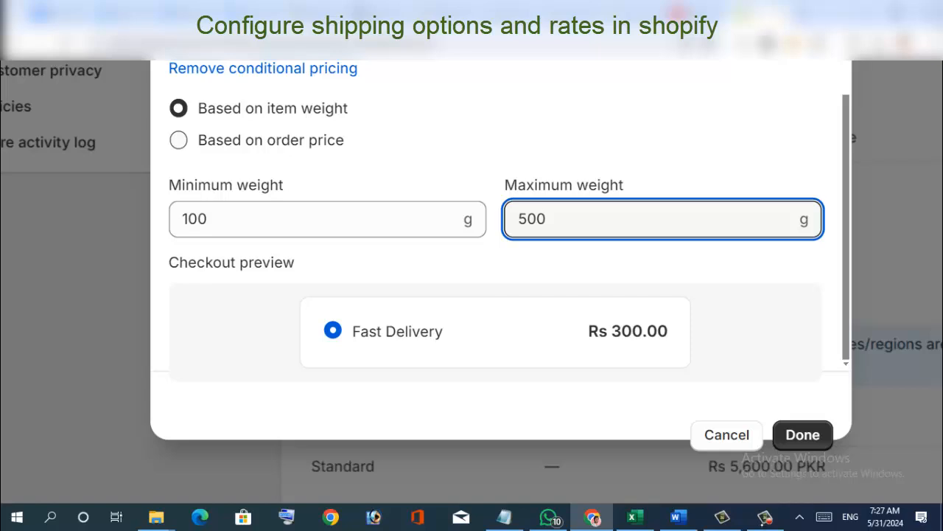
# Step: Base the Fast Delivery rate's condition on order price, with a minimum of Rs 1000 and a maximum of Rs 1500
pyautogui.click(178, 140)
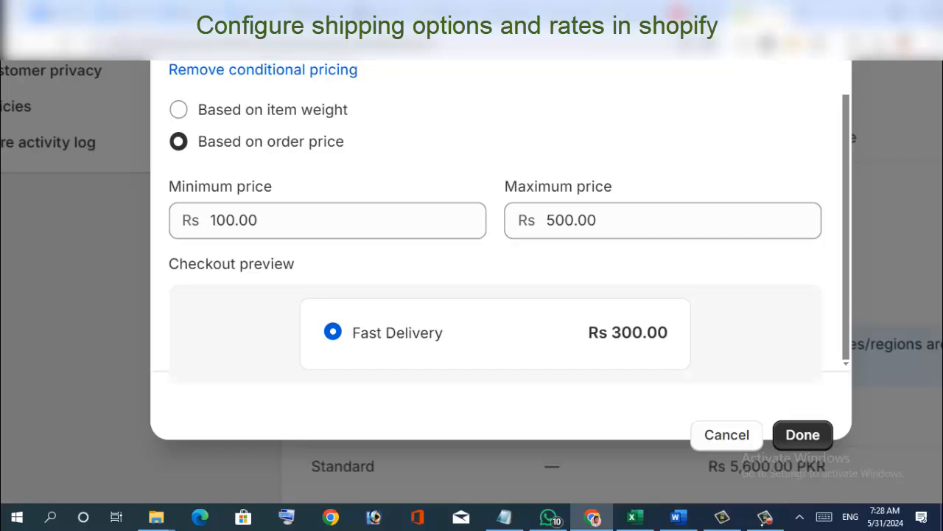
pyautogui.doubleClick(233, 220)
pyautogui.press('BackSpace')
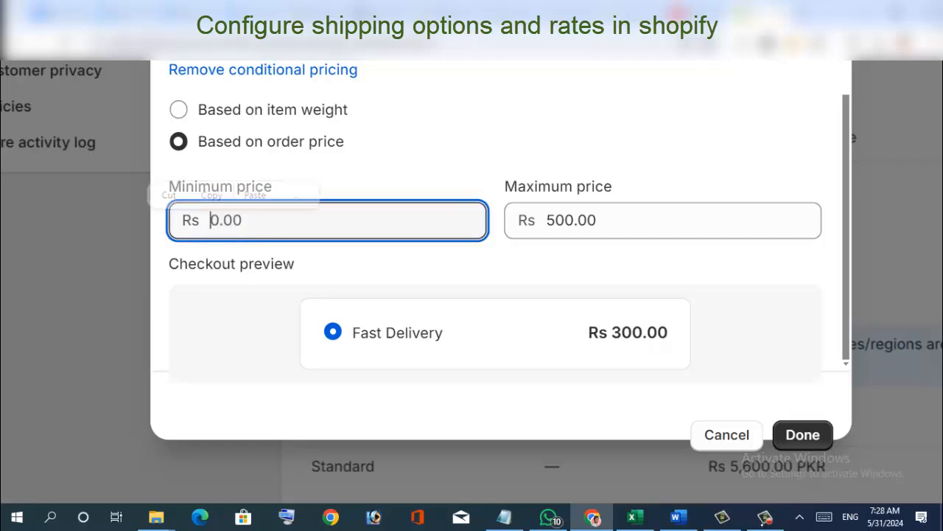
pyautogui.write('1000')
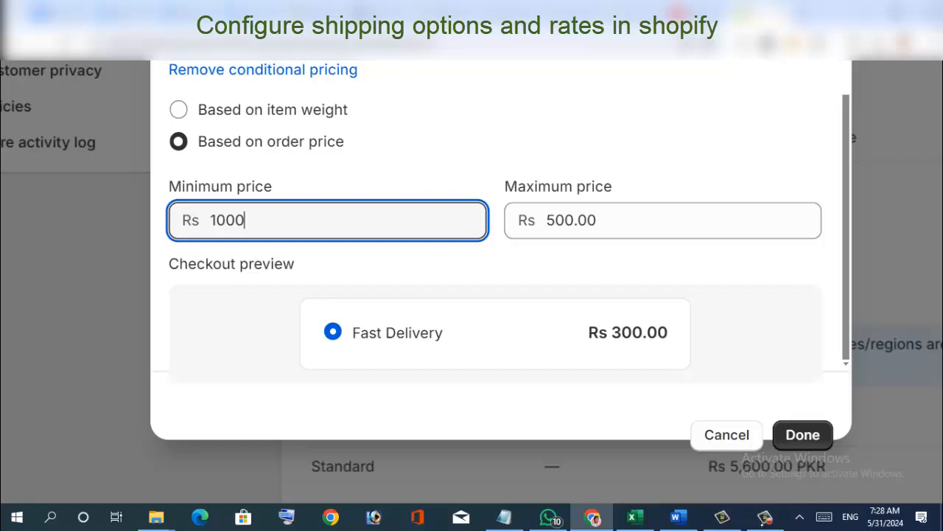
pyautogui.doubleClick(571, 221)
pyautogui.press('BackSpace')
pyautogui.write('1500')
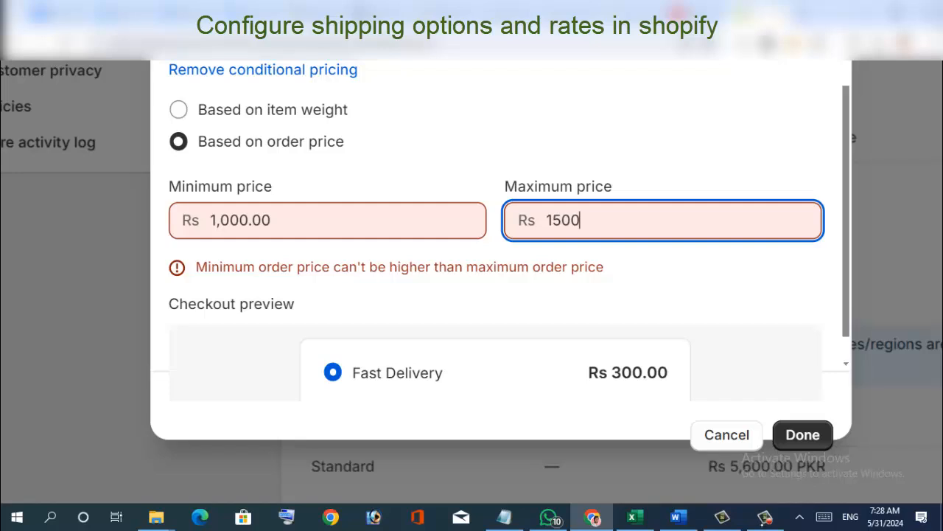
pyautogui.click(757, 280)
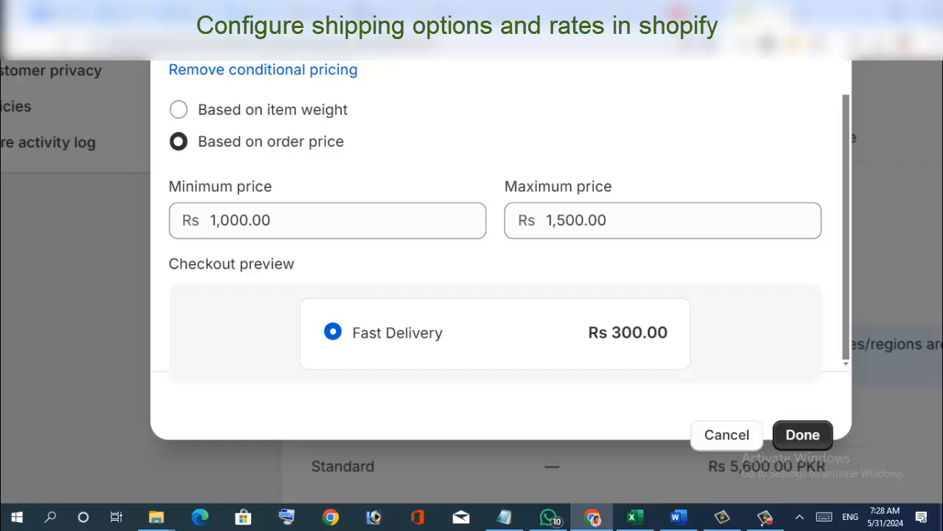
# Step: Change the Fast Delivery rate's price to Rs 150 and add the finished rate to the Domestic zone
pyautogui.scroll(5, 501, 258)
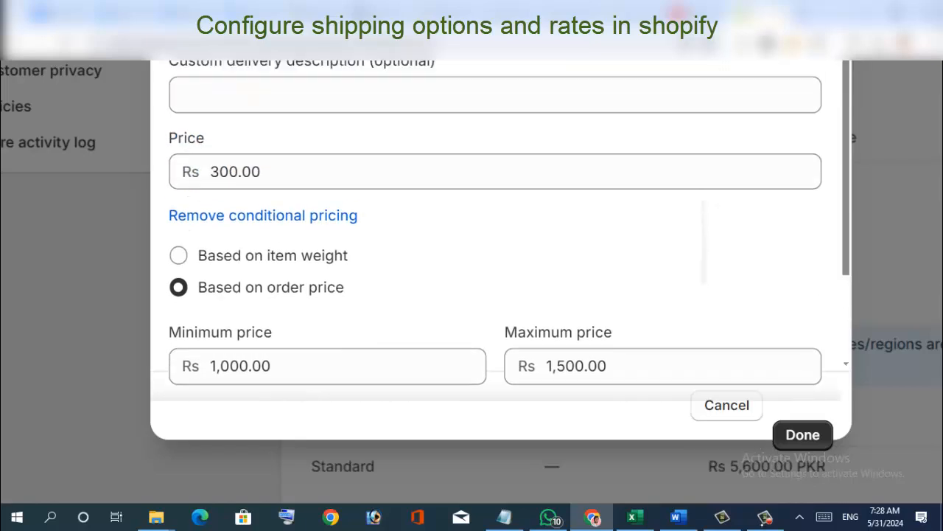
pyautogui.scroll(2, 501, 280)
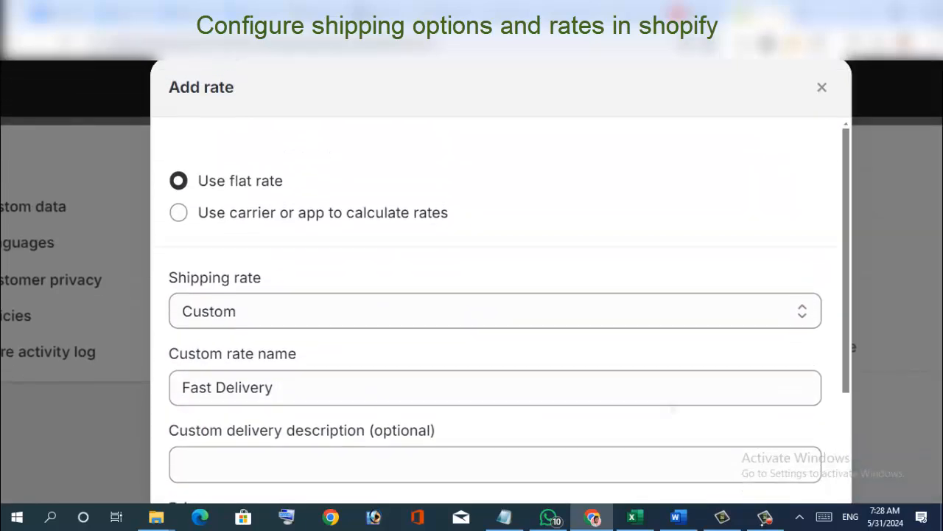
pyautogui.scroll(-3, 574, 288)
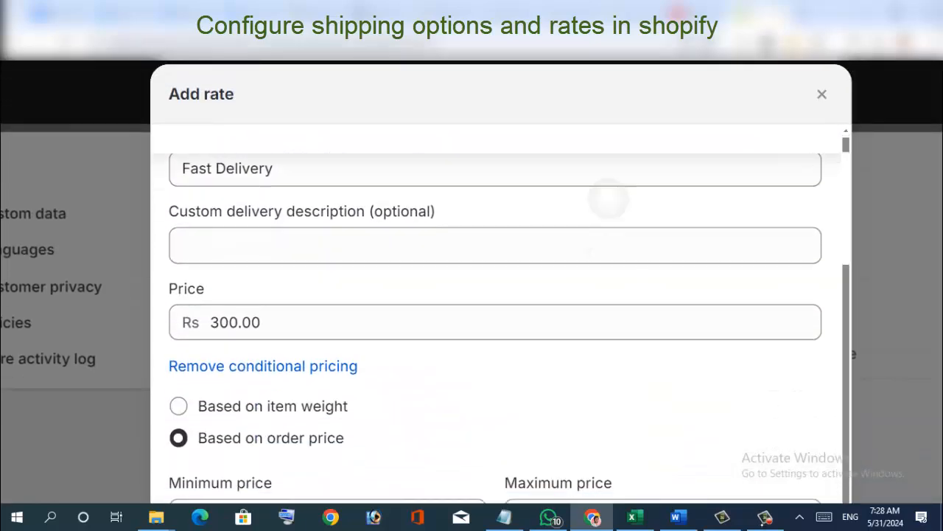
pyautogui.doubleClick(236, 322)
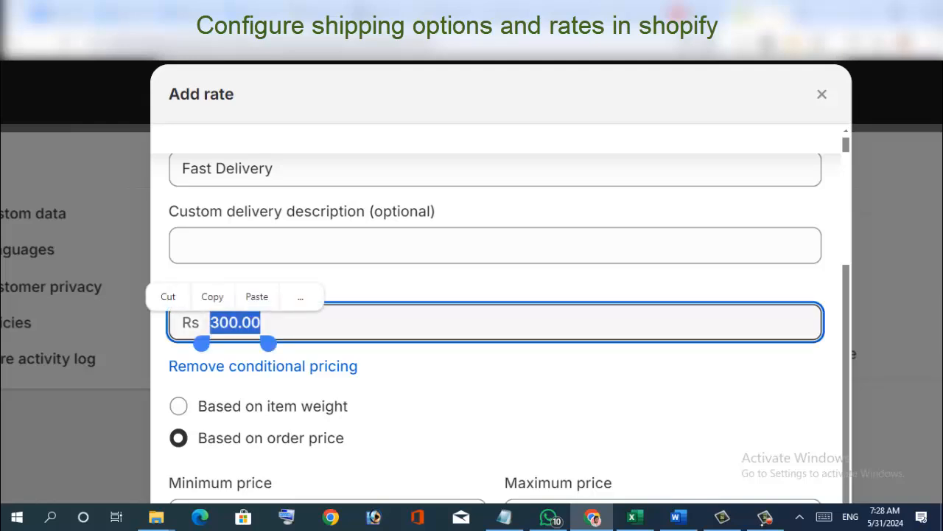
pyautogui.write('150')
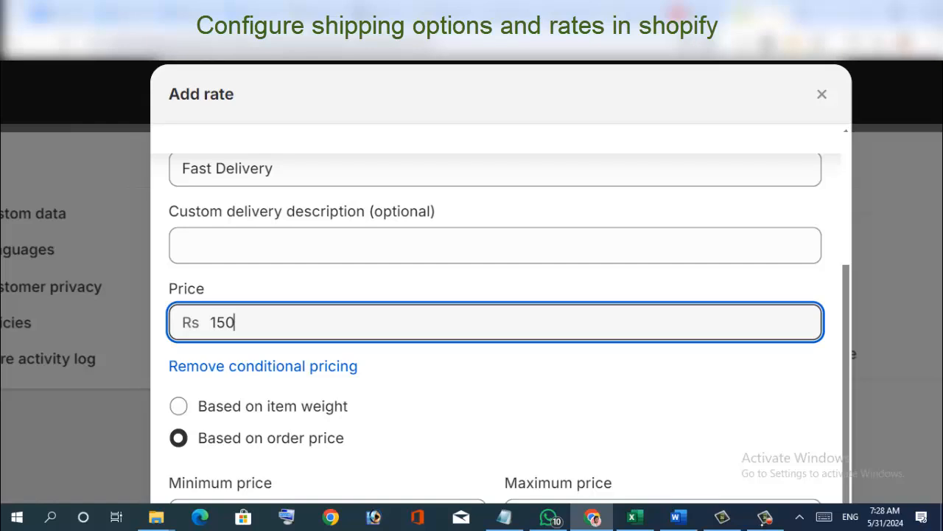
pyautogui.scroll(-1, 495, 316)
pyautogui.scroll(-3, 495, 317)
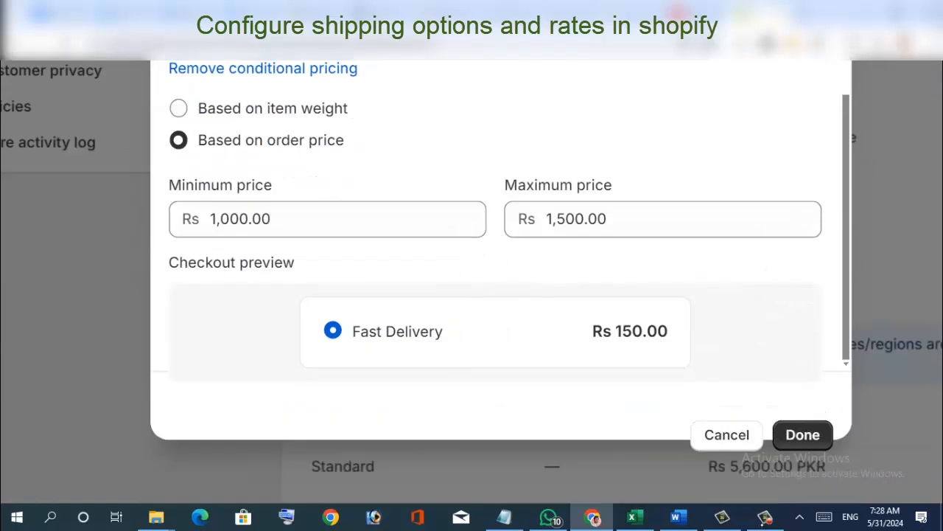
pyautogui.click(802, 435)
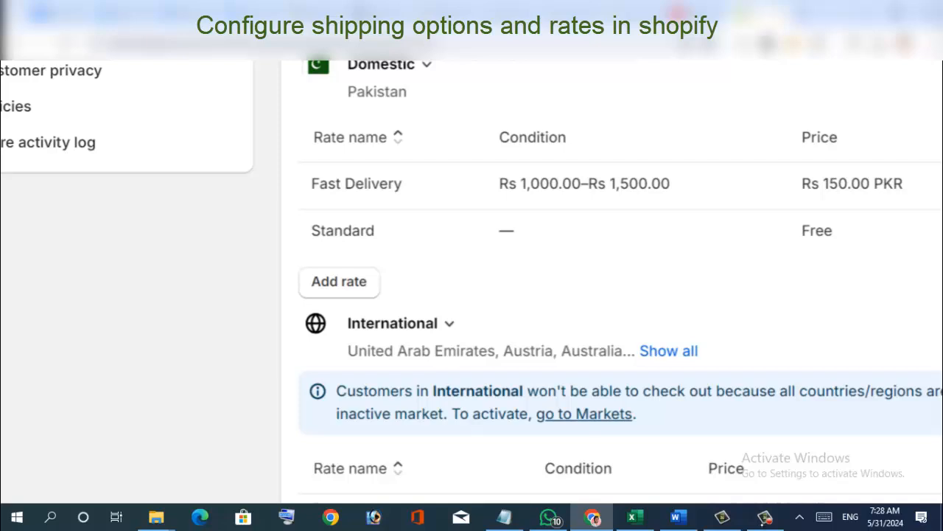
# Step: Open the Domestic zone's Standard rate for editing and set its price to Rs 50
pyautogui.hscroll(3, 574, 324)
pyautogui.scroll(-2, 575, 324)
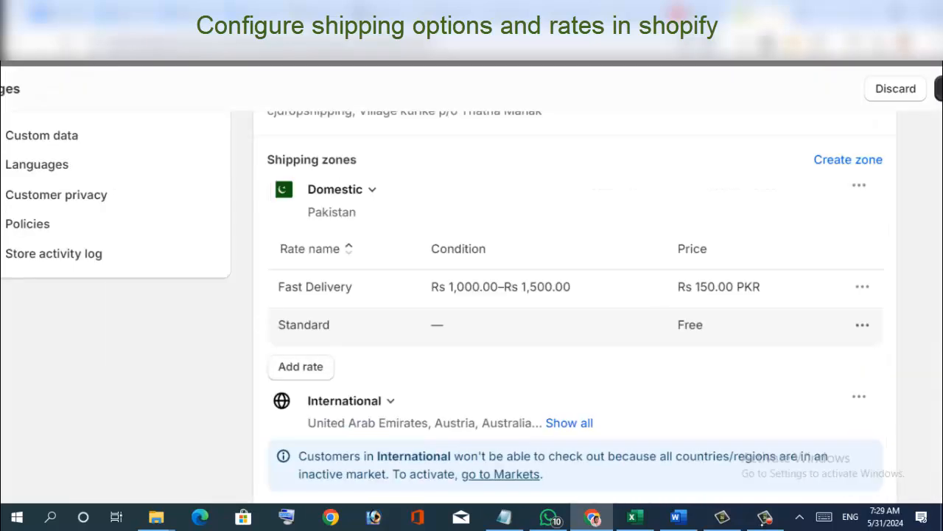
pyautogui.scroll(3, 737, 325)
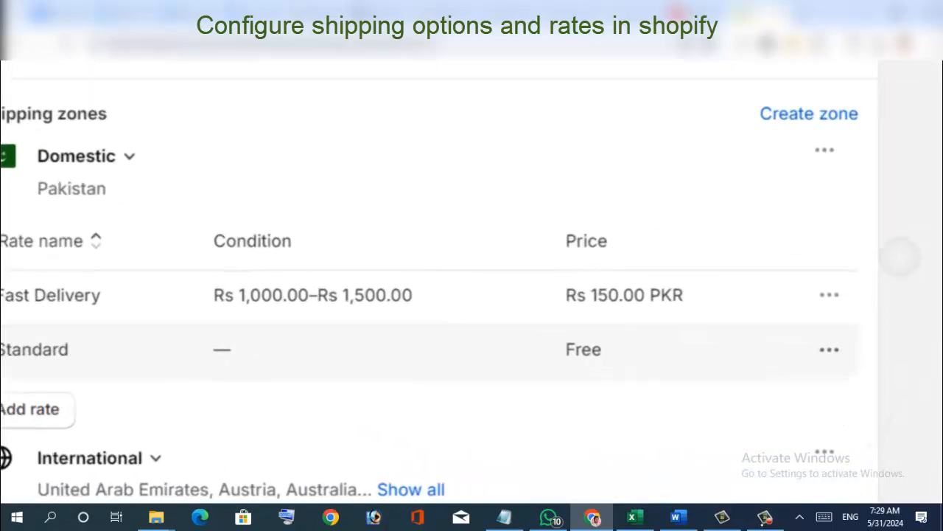
pyautogui.scroll(-1, 737, 325)
pyautogui.scroll(-1, 736, 325)
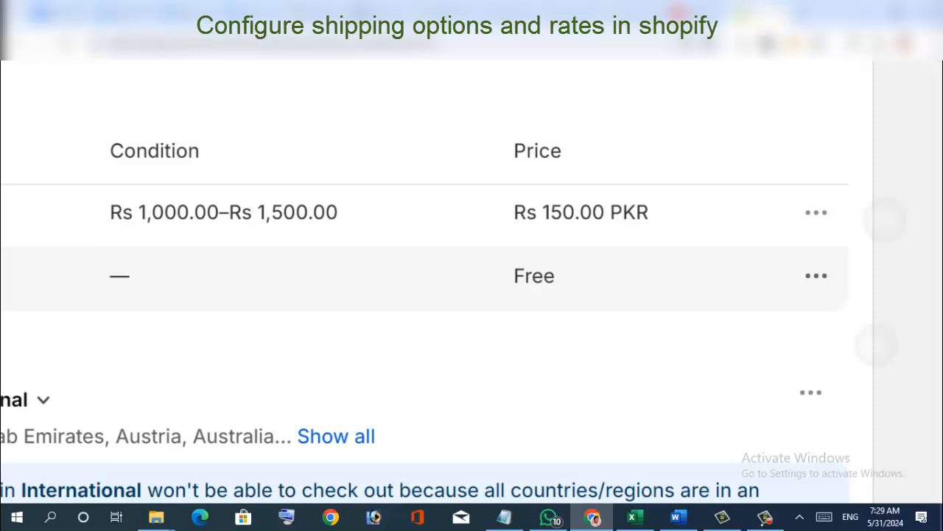
pyautogui.scroll(2, 737, 325)
pyautogui.click(748, 293)
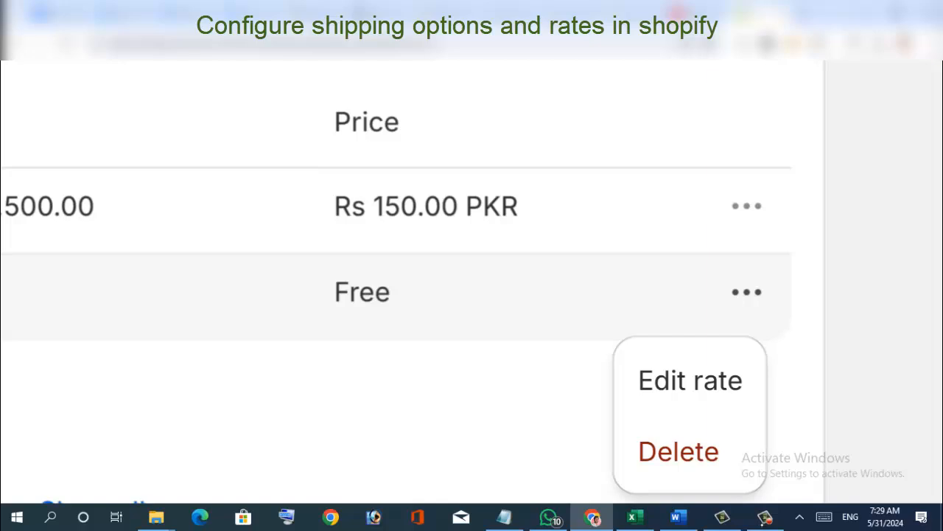
pyautogui.click(667, 382)
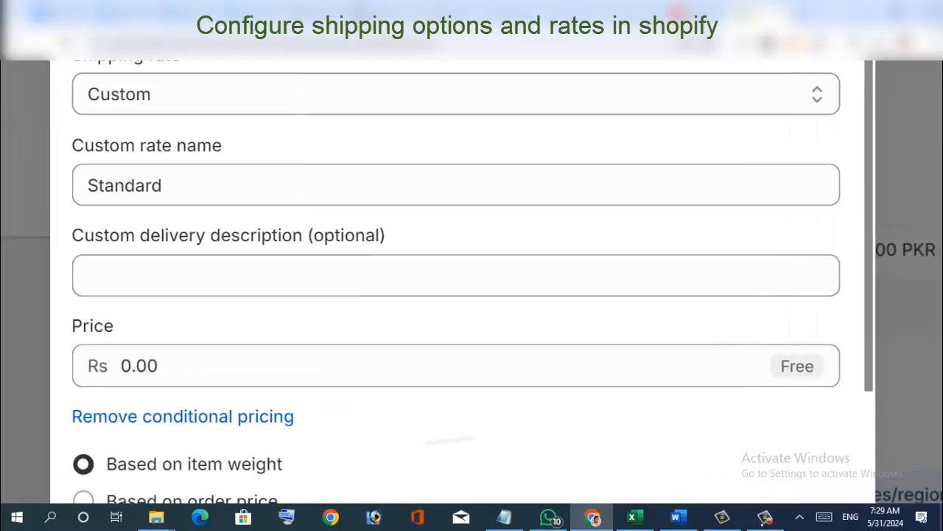
pyautogui.doubleClick(224, 363)
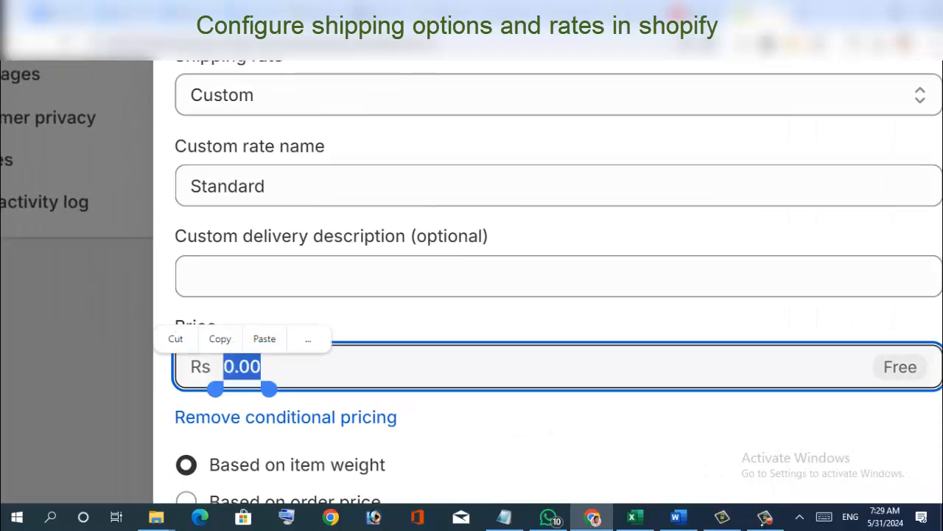
pyautogui.press('BackSpace')
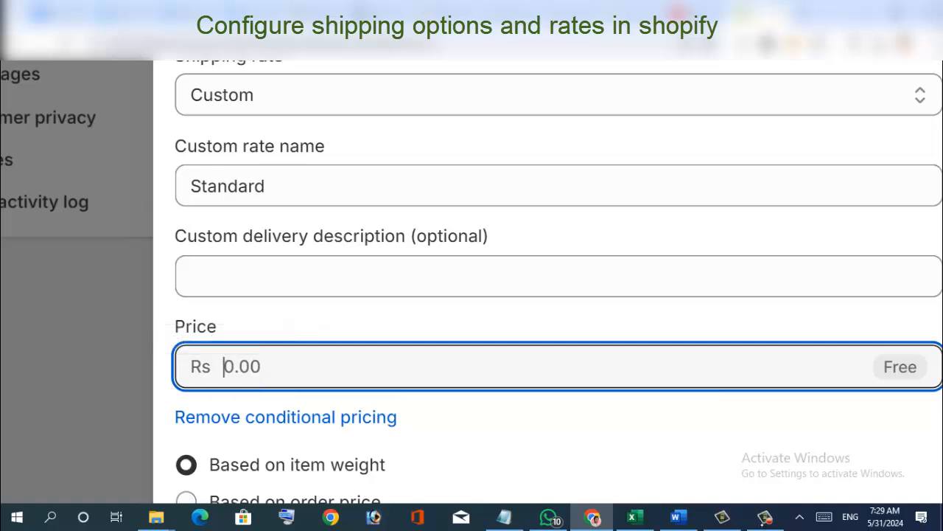
pyautogui.write('50')
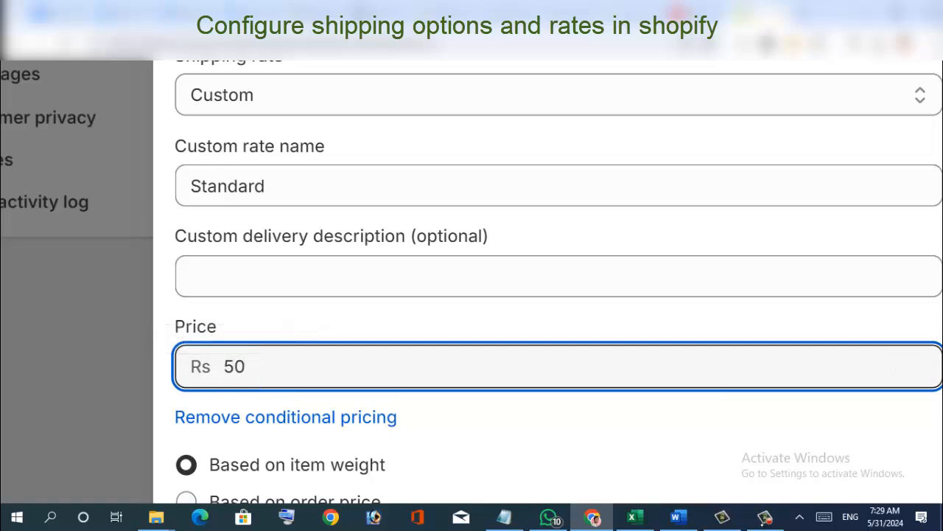
# Step: Base the Standard rate's condition on item weight from 100 g to 500 g and apply the rate changes
pyautogui.scroll(-3, 471, 294)
pyautogui.click(186, 257)
pyautogui.click(186, 221)
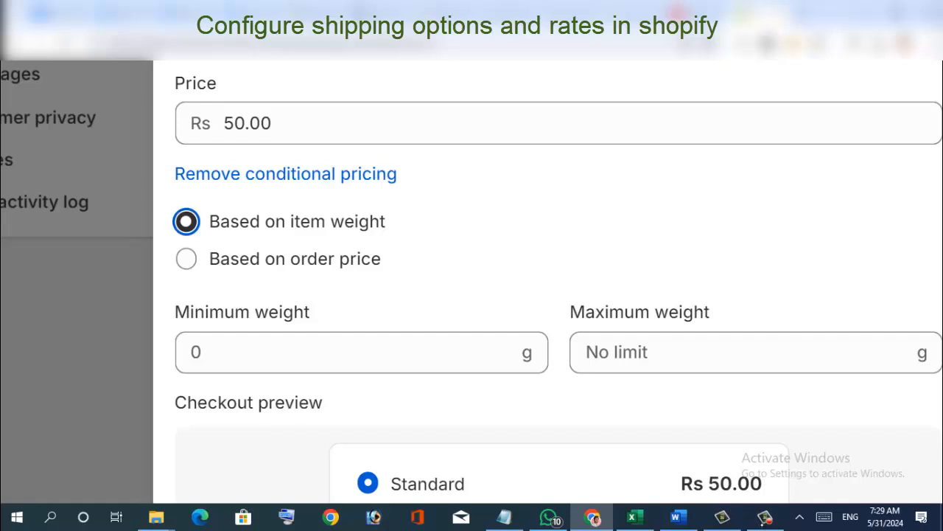
pyautogui.press('Tab')
pyautogui.write('1000')
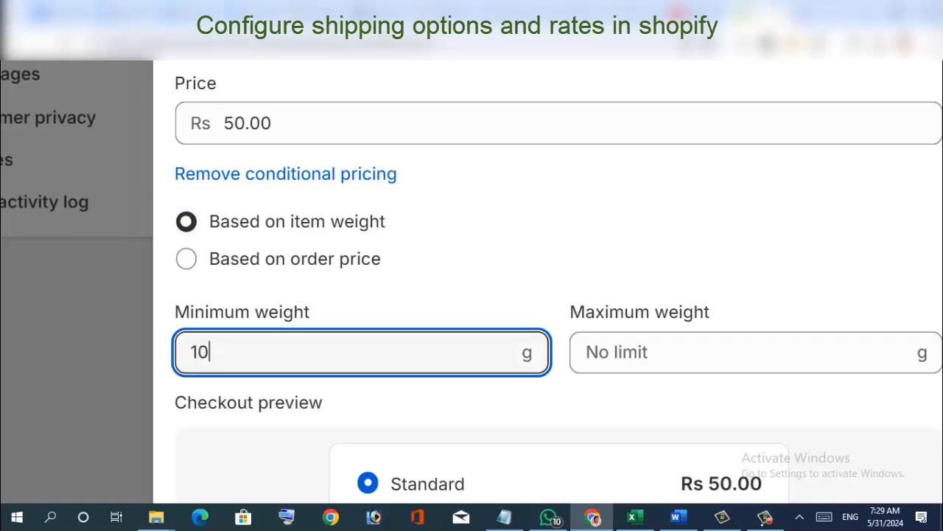
pyautogui.press('BackSpace')
pyautogui.press('Tab')
pyautogui.write('500')
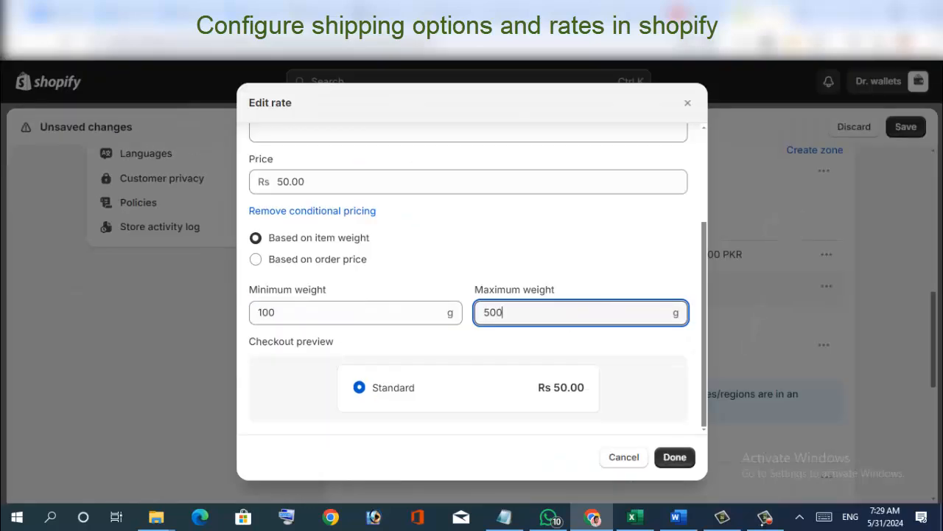
pyautogui.click(677, 455)
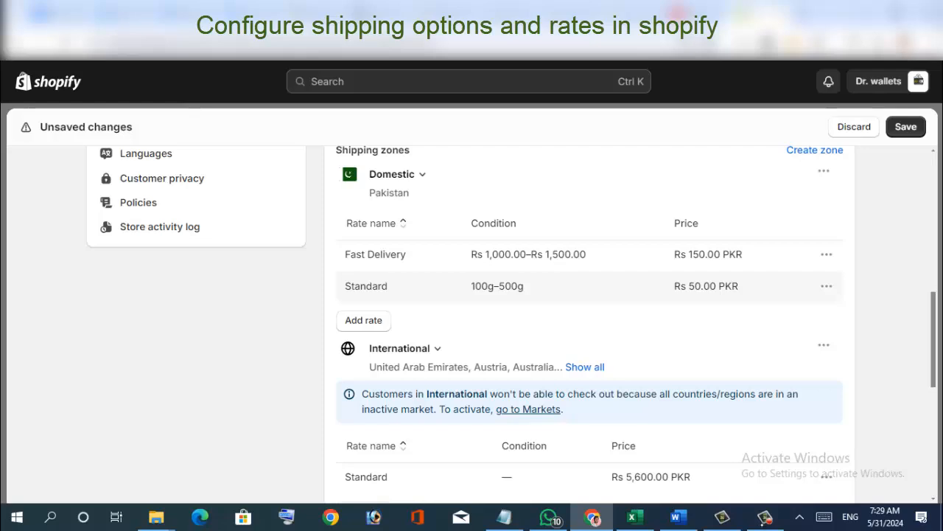
# Step: Examine the International shipping zone's rates and markets, and expand its full list of countries
pyautogui.scroll(-2, 590, 317)
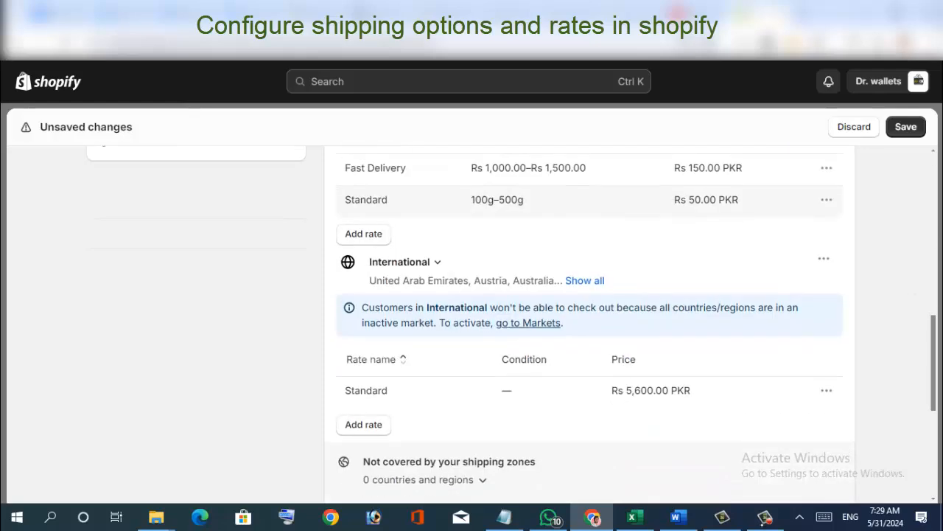
pyautogui.click(405, 262)
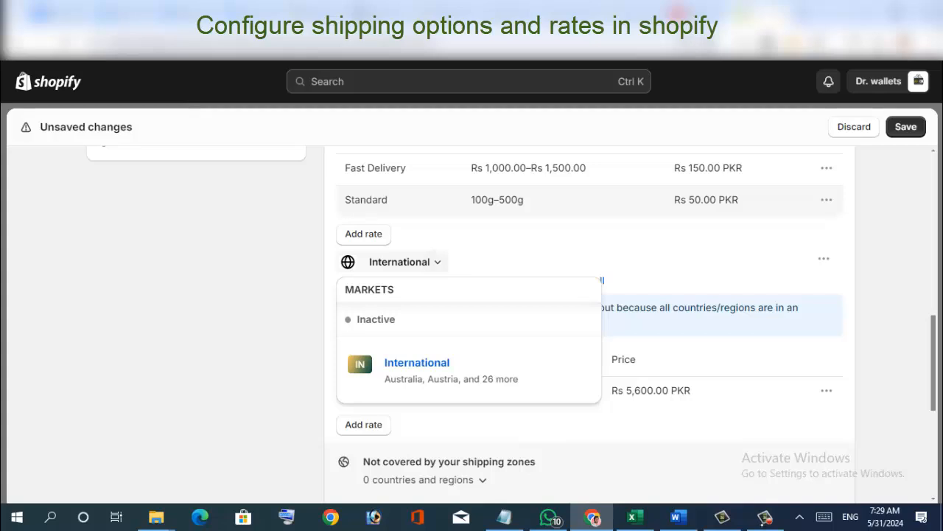
pyautogui.click(404, 262)
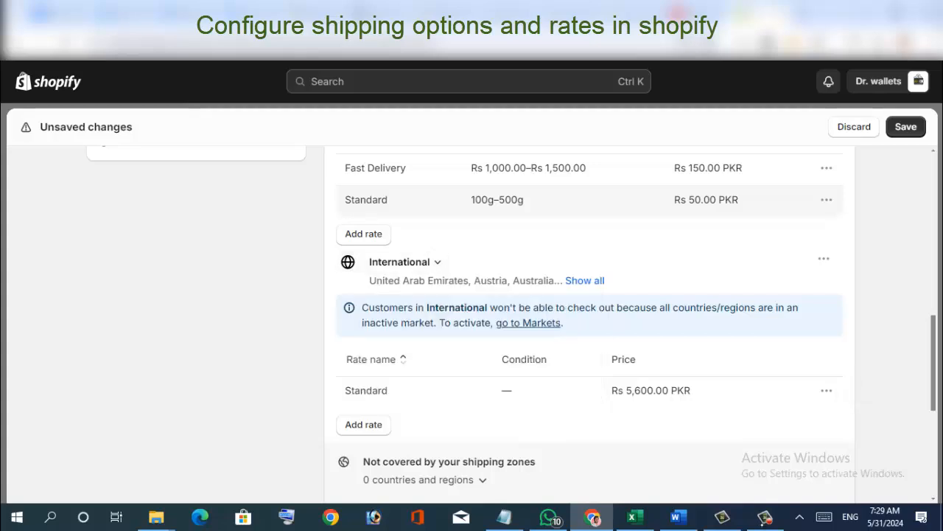
pyautogui.scroll(-2, 589, 317)
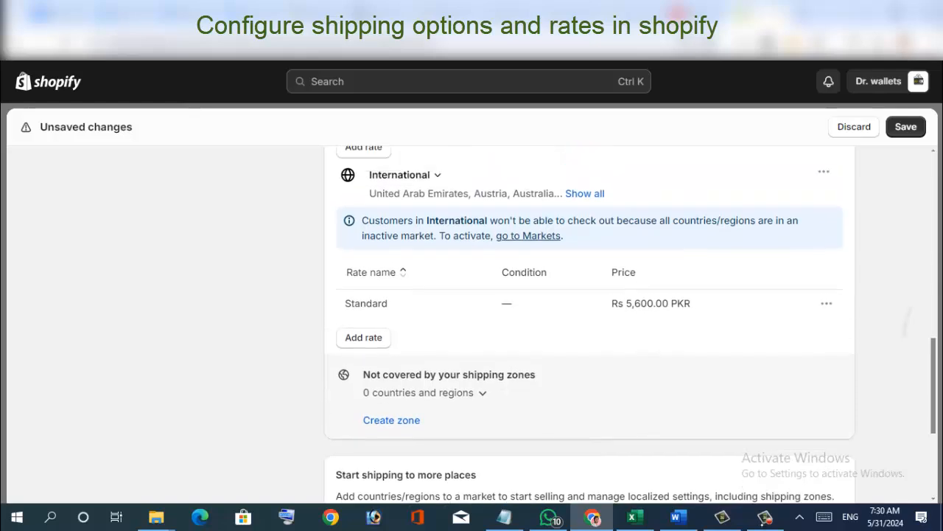
pyautogui.scroll(-2, 590, 317)
pyautogui.scroll(1, 590, 317)
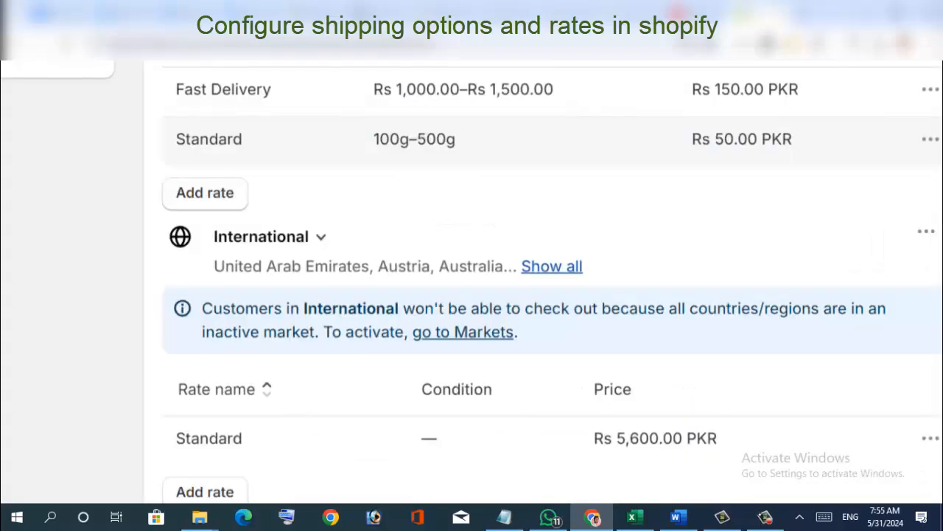
pyautogui.click(270, 237)
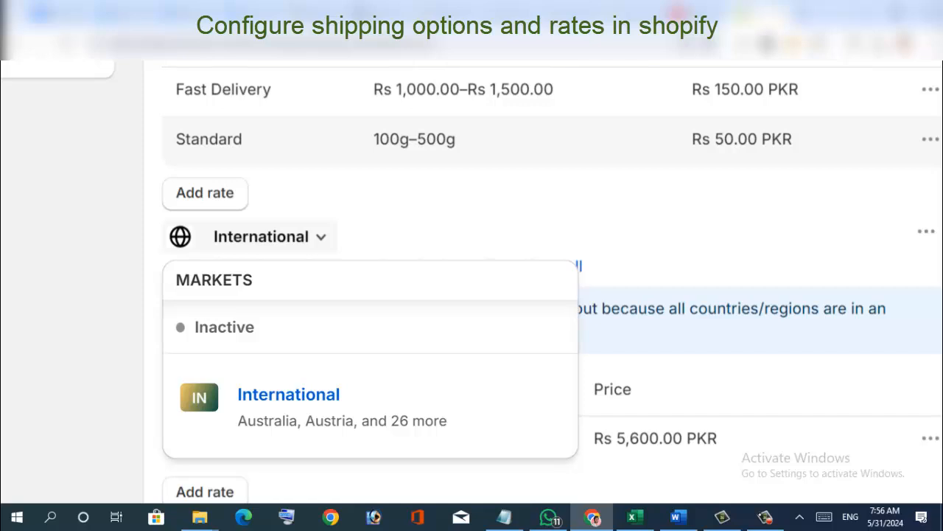
pyautogui.click(321, 237)
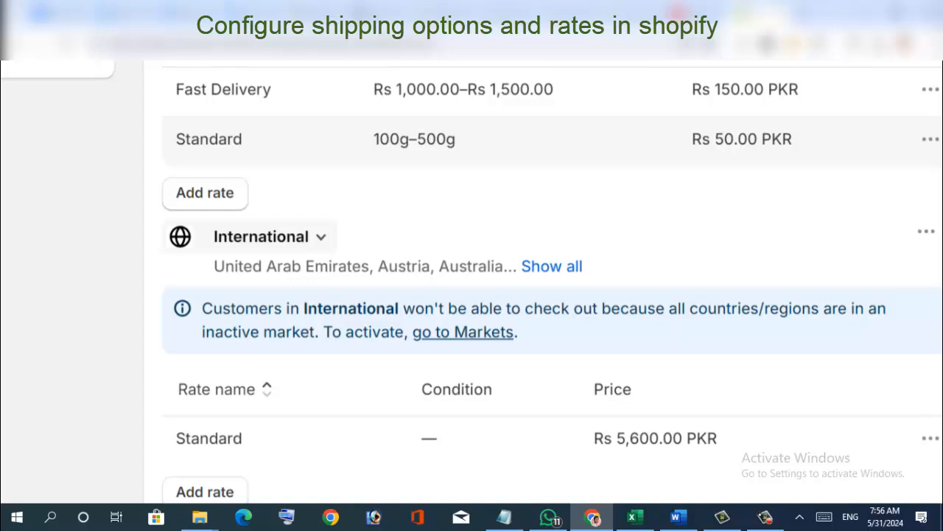
pyautogui.click(551, 267)
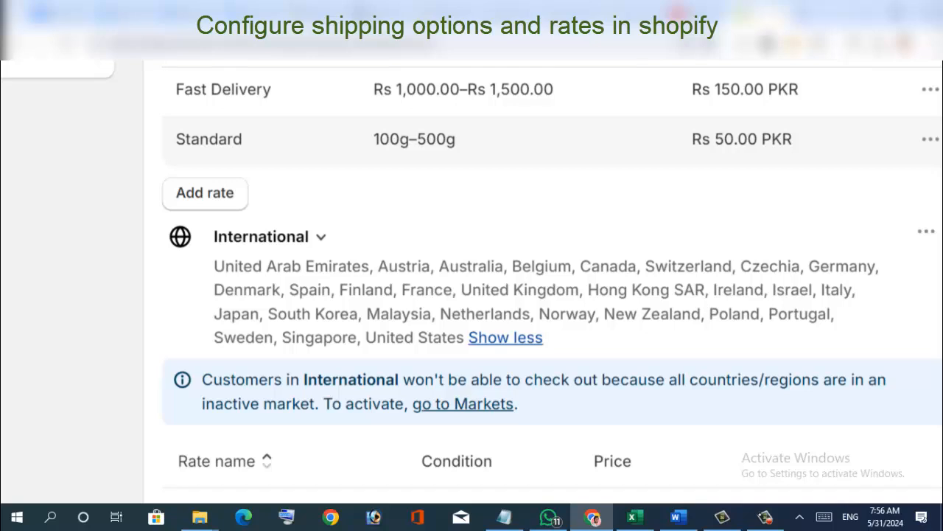
# Step: Collapse the International zone's country list and examine the Domestic and International rates, the uncovered countries and the section for shipping to more places
pyautogui.click(505, 338)
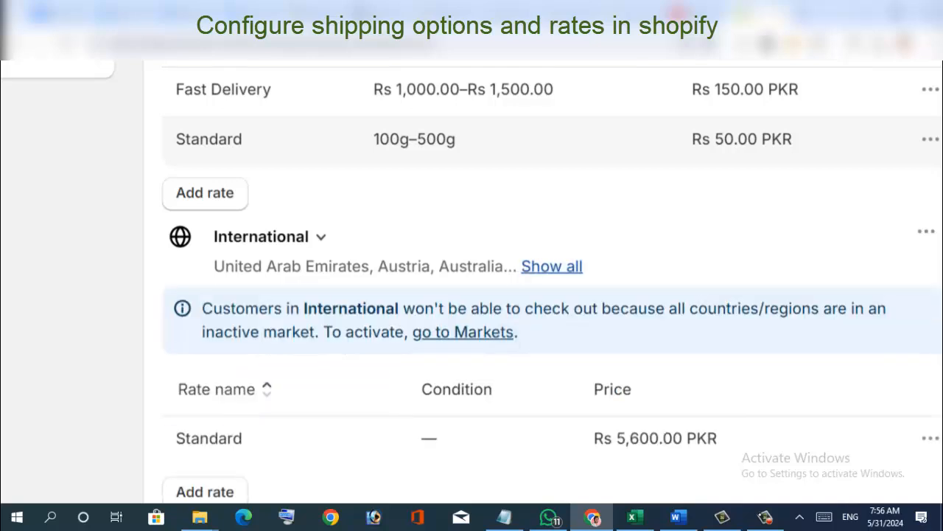
pyautogui.scroll(-2, 544, 282)
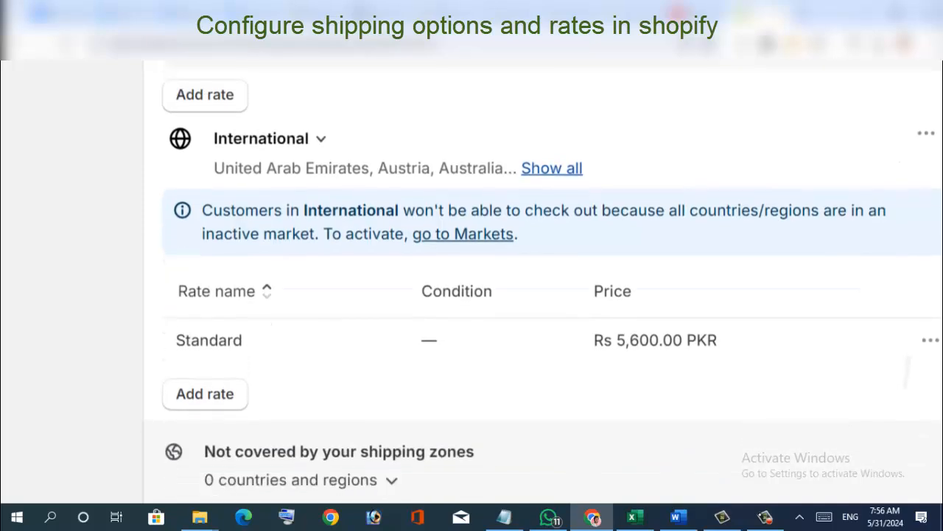
pyautogui.scroll(-1, 544, 282)
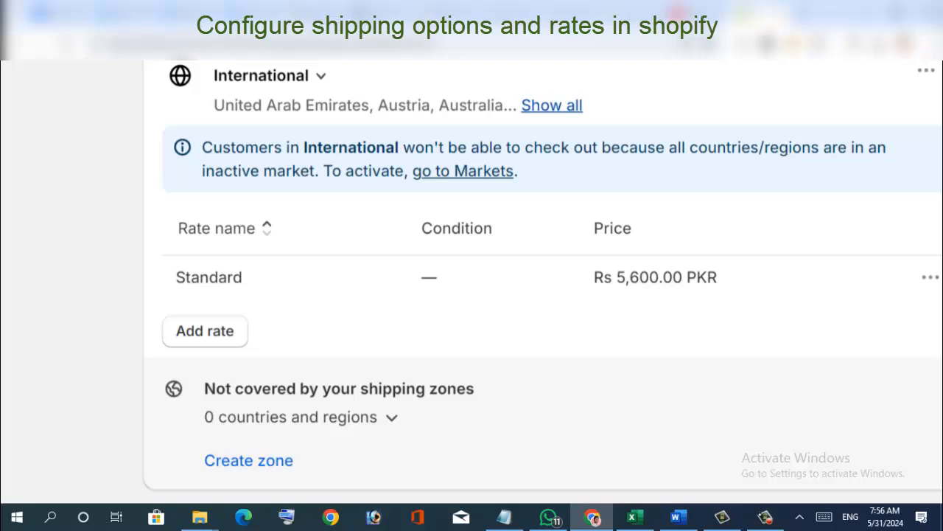
pyautogui.scroll(-3, 544, 282)
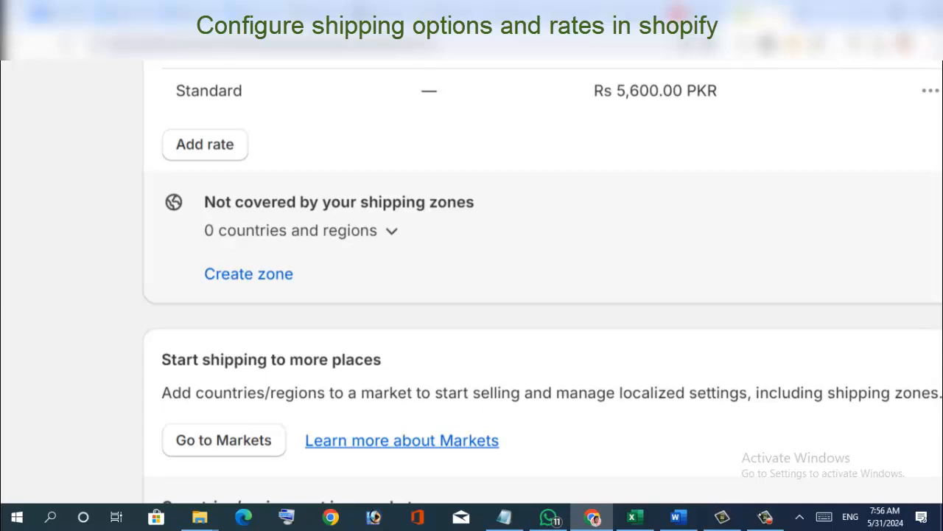
pyautogui.scroll(3, 542, 286)
pyautogui.scroll(1, 542, 286)
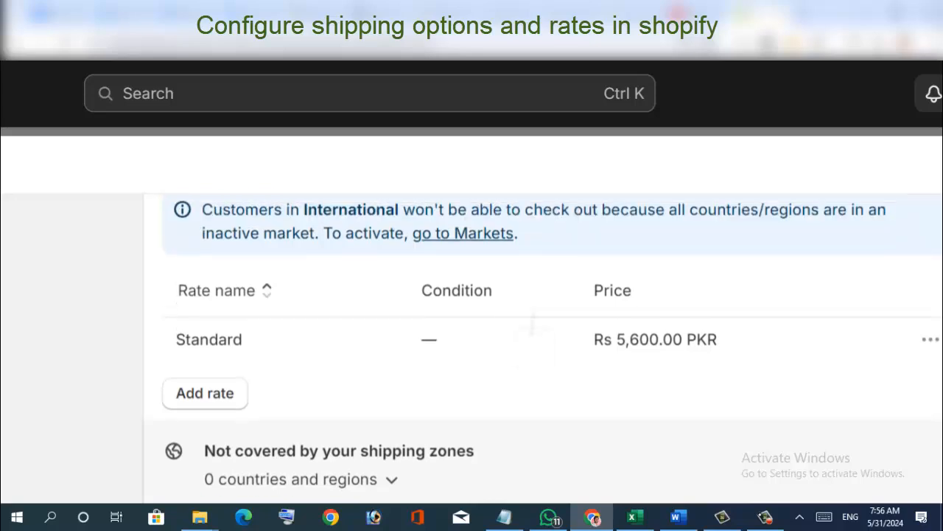
pyautogui.scroll(6, 532, 325)
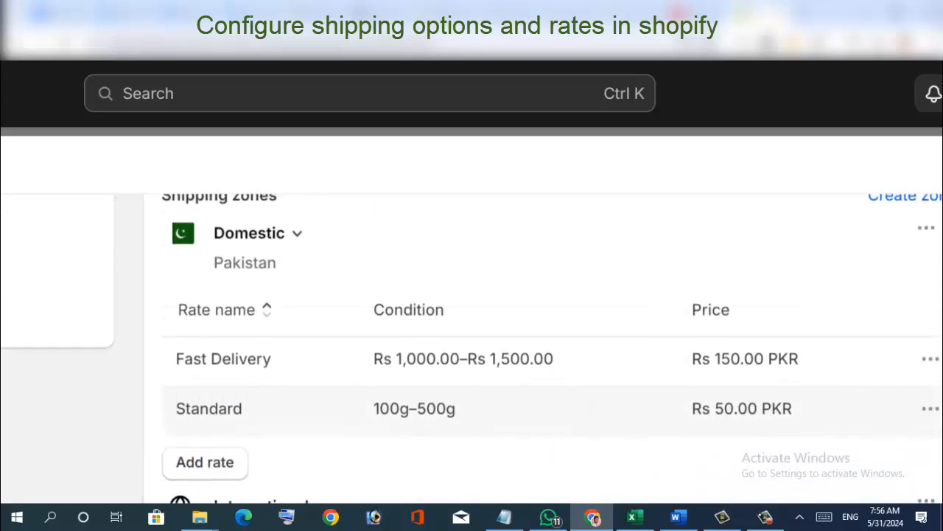
pyautogui.scroll(-1, 532, 325)
pyautogui.scroll(2, 532, 324)
pyautogui.scroll(-5, 532, 324)
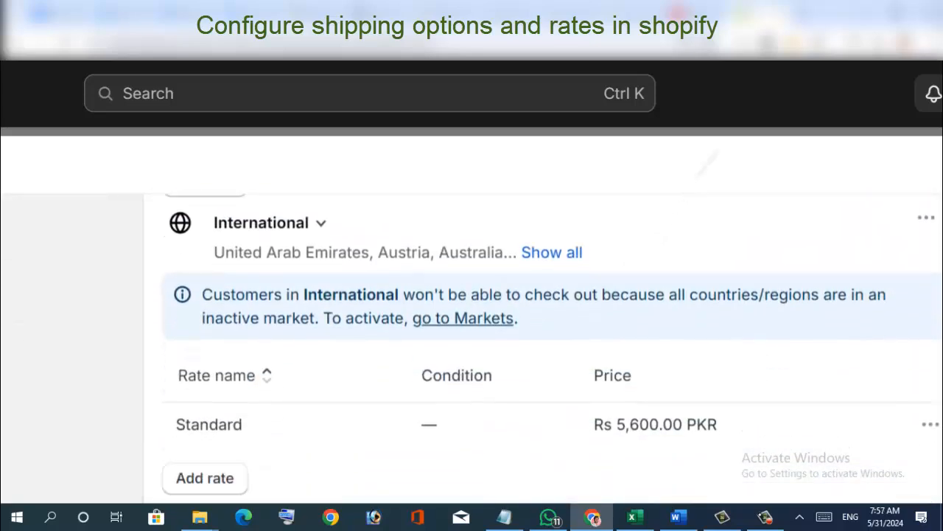
pyautogui.scroll(-4, 532, 324)
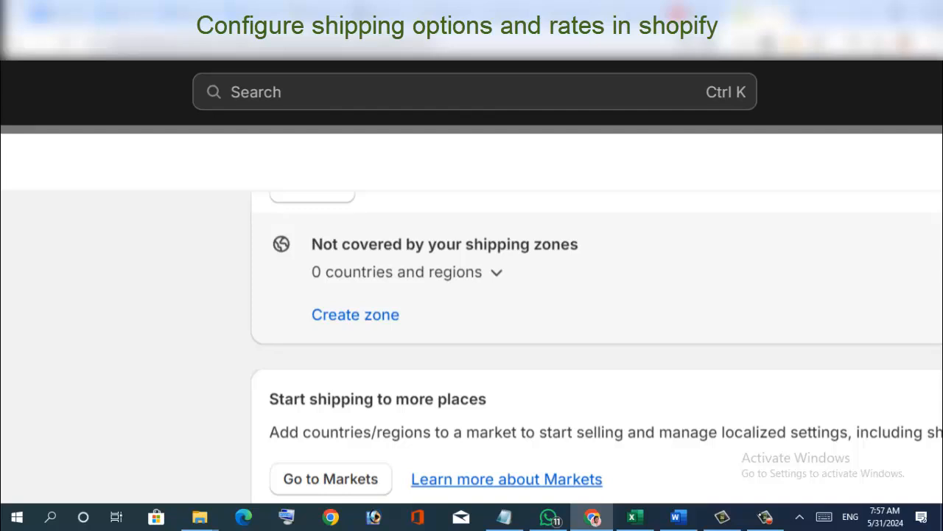
pyautogui.scroll(-1, 597, 346)
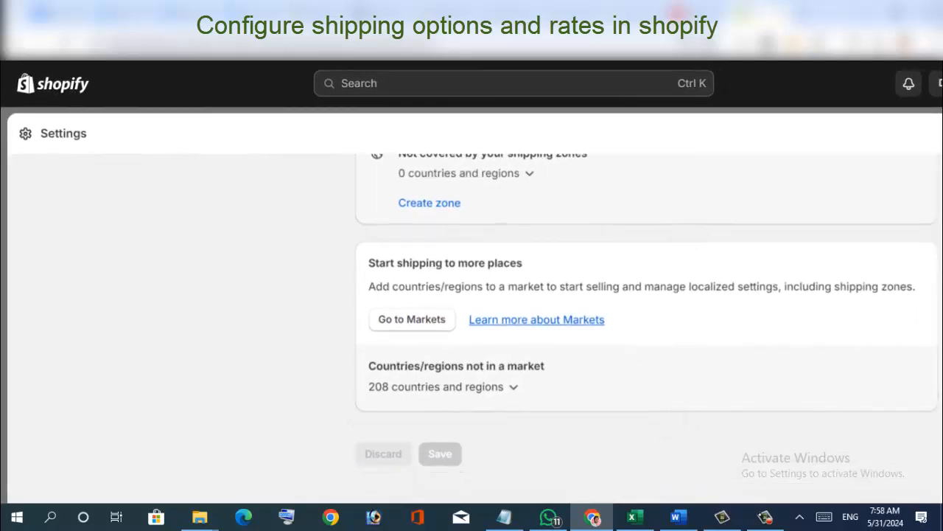
# Step: Expand the list of countries and regions not in a market and read through it
pyautogui.click(513, 387)
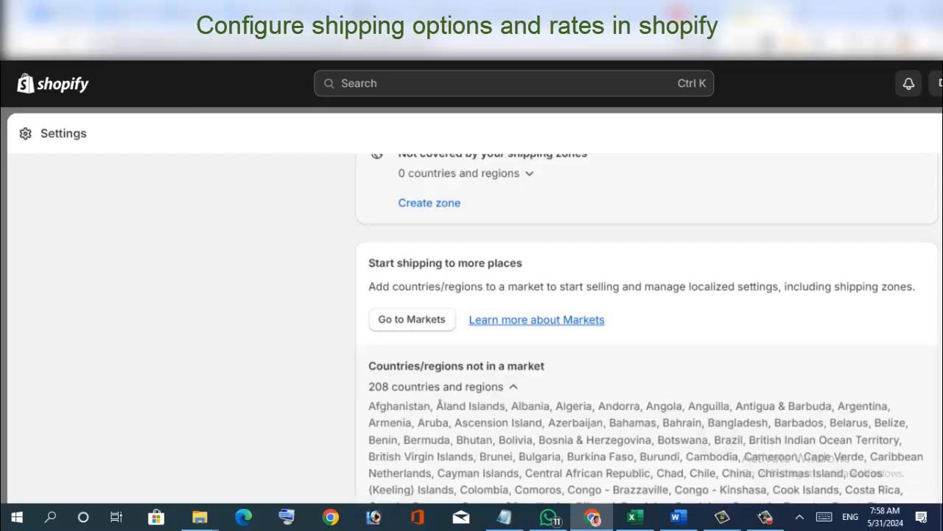
pyautogui.scroll(-3, 647, 329)
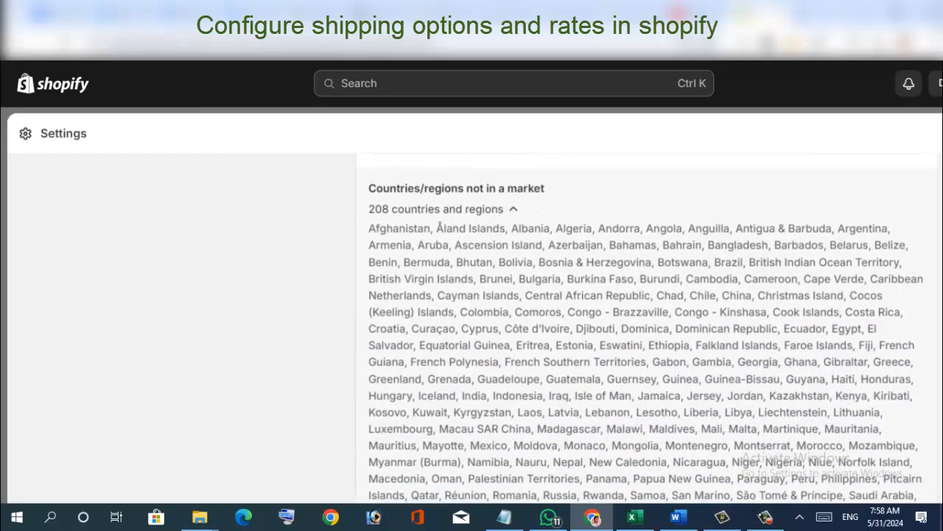
pyautogui.scroll(-3, 647, 329)
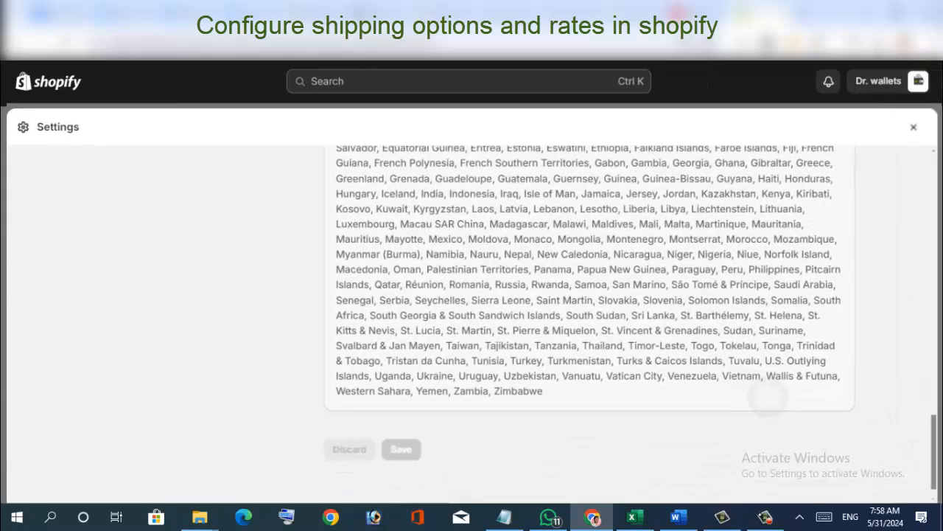
pyautogui.scroll(10, 909, 411)
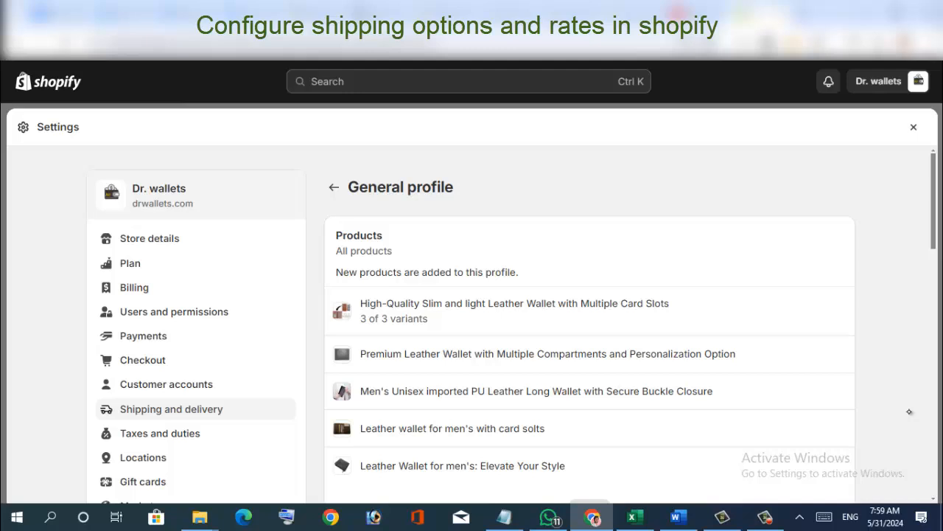
# Step: Return to the Shipping and delivery settings and examine the expected delivery dates, order routing, local delivery and local pickup sections
pyautogui.hotkey('alt', 'Left')
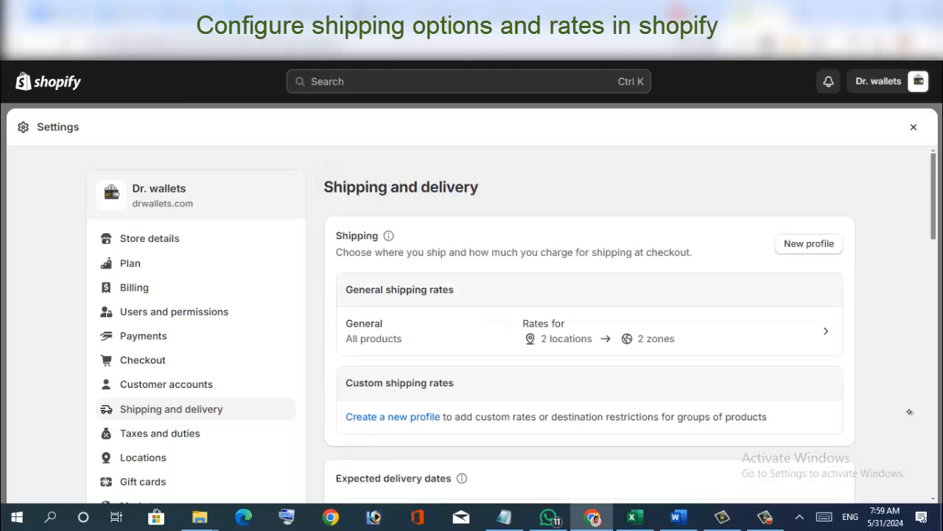
pyautogui.scroll(-1, 909, 411)
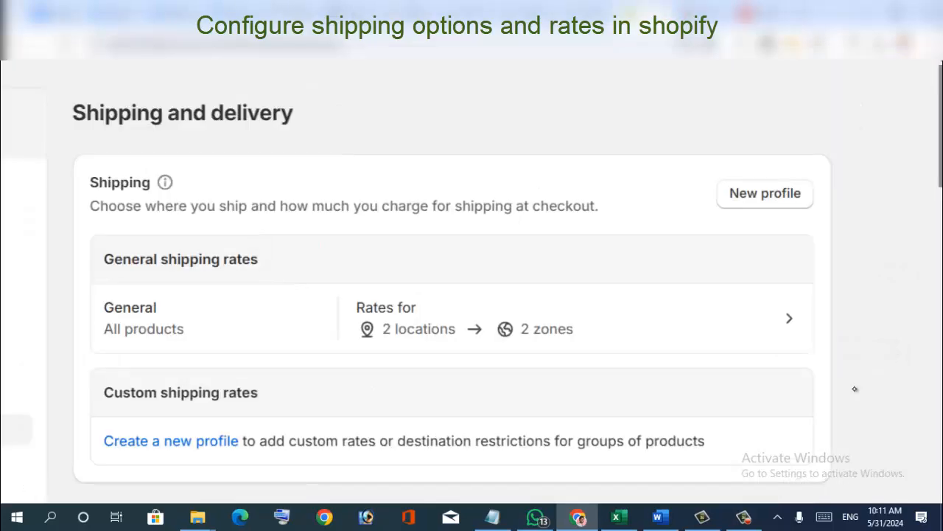
pyautogui.scroll(-4, 855, 388)
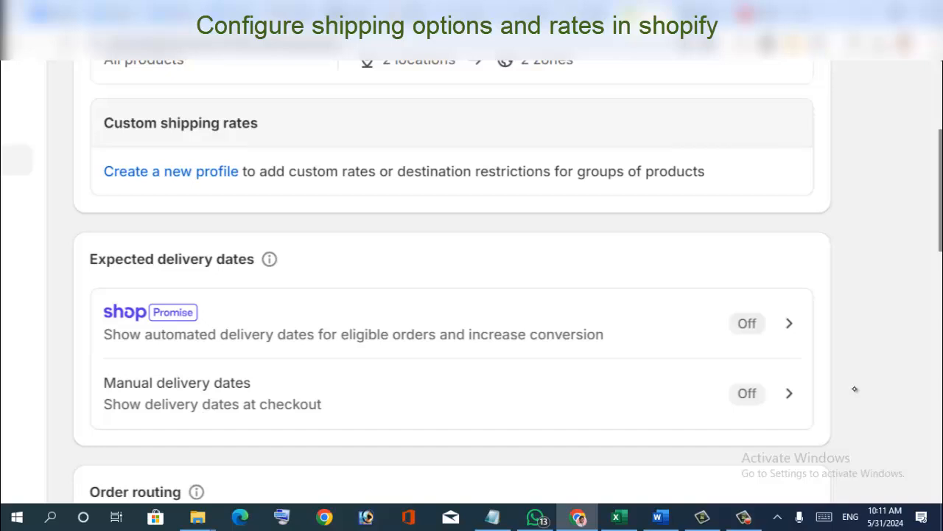
pyautogui.scroll(-1, 854, 389)
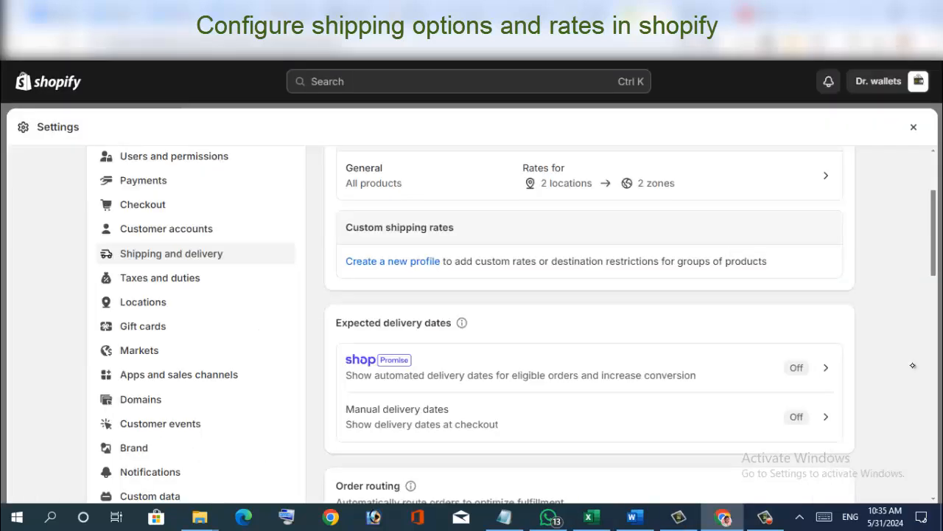
pyautogui.scroll(-3, 913, 365)
pyautogui.scroll(5, 912, 364)
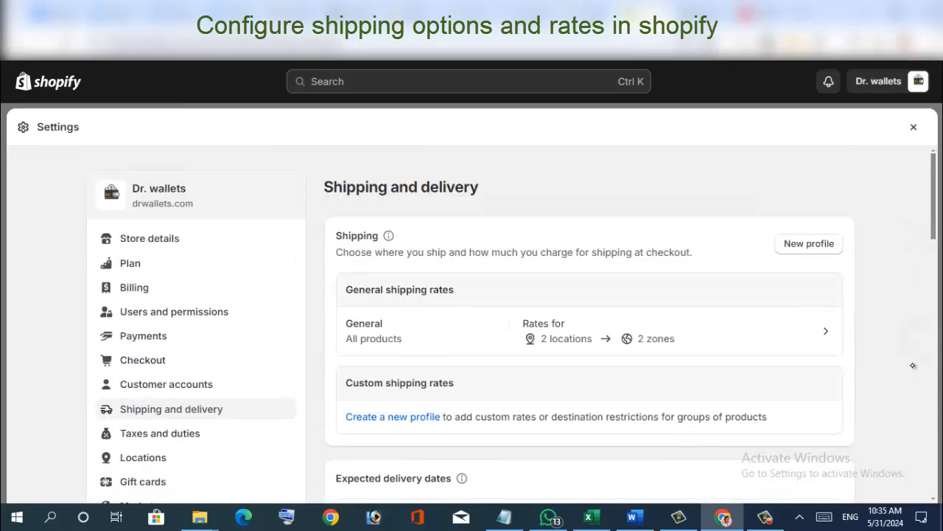
pyautogui.scroll(-5, 913, 365)
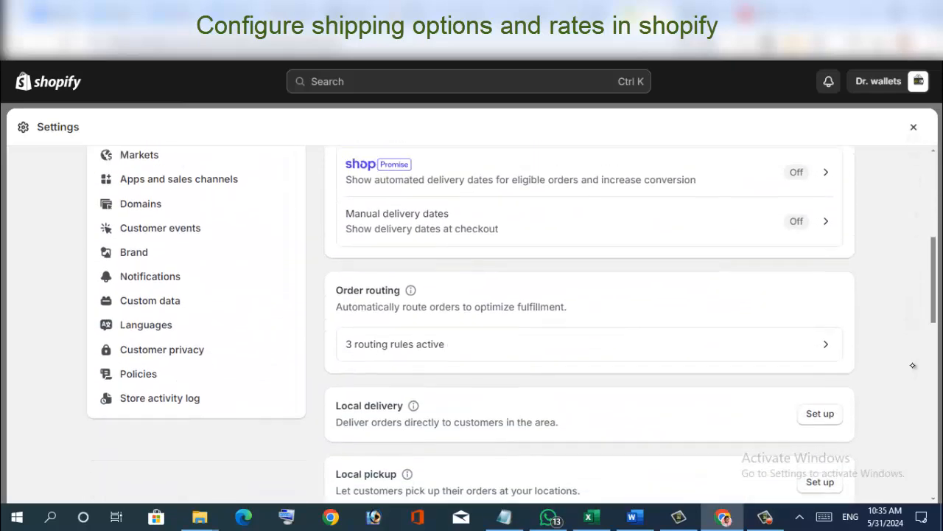
pyautogui.scroll(-2, 913, 365)
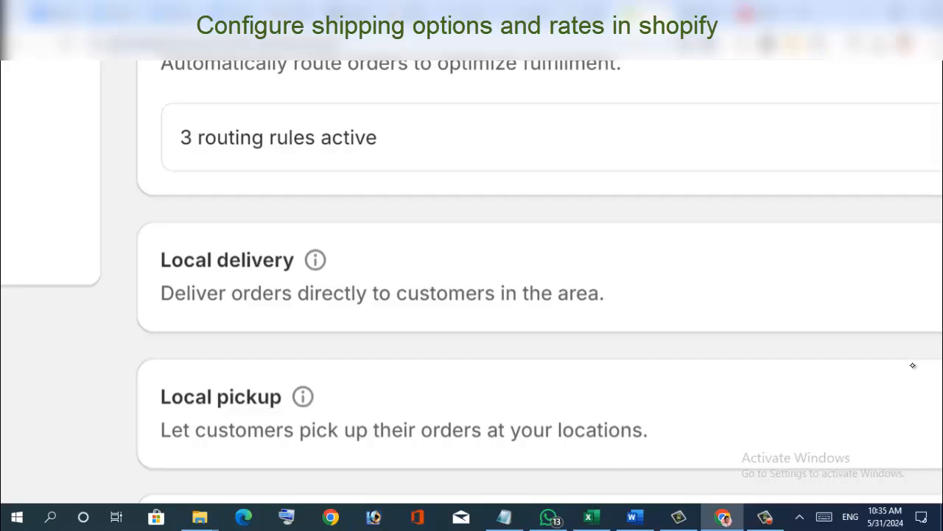
# Step: Start setting up local delivery and open the local delivery settings of the store's location in Pakistan
pyautogui.hscroll(4, 912, 365)
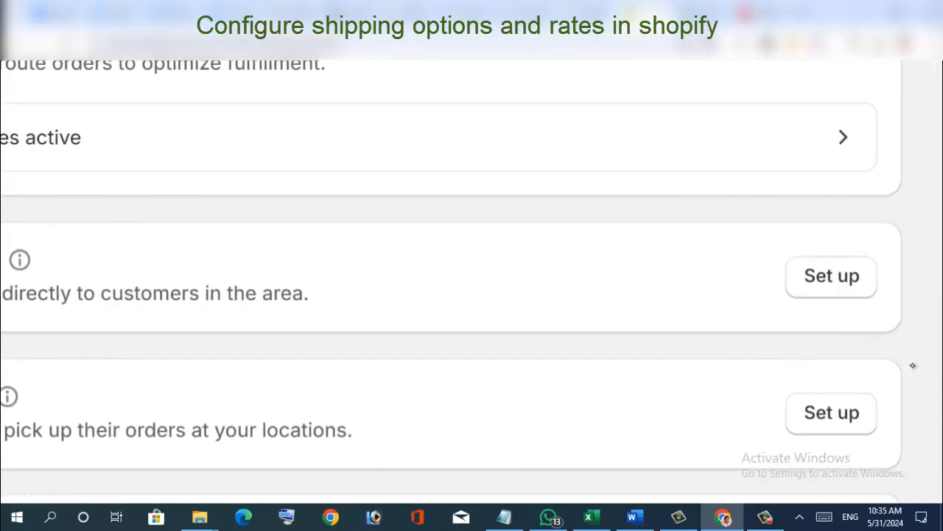
pyautogui.click(833, 277)
pyautogui.hscroll(-2, 912, 365)
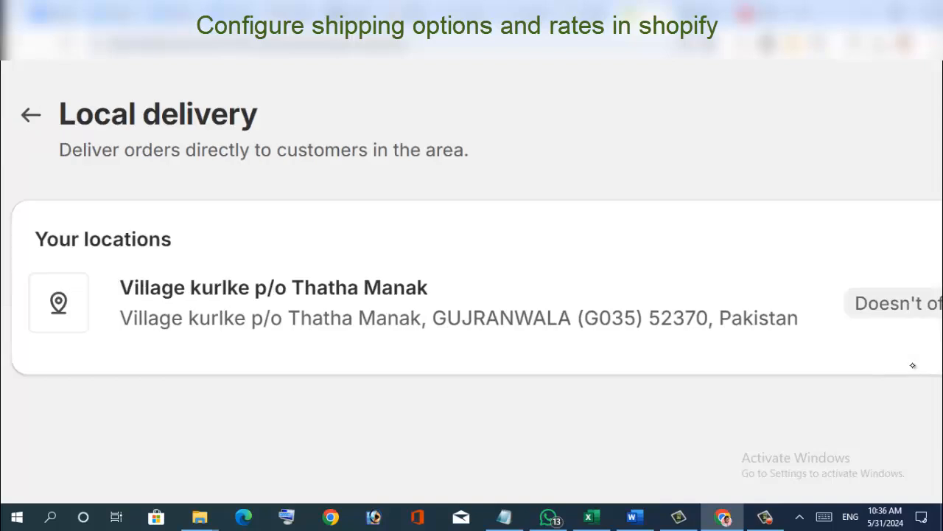
pyautogui.hotkey('ctrl', '-')
pyautogui.hotkey('ctrl', '-')
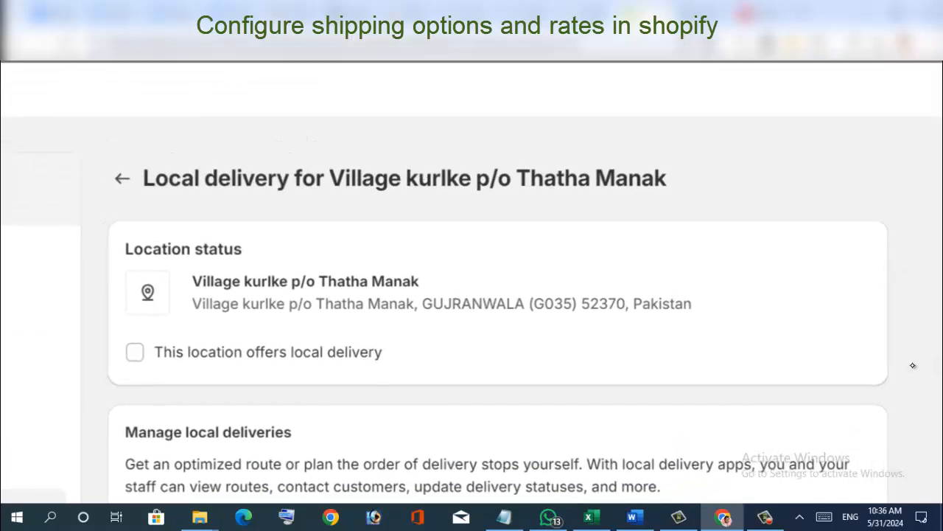
pyautogui.scroll(-1, 913, 365)
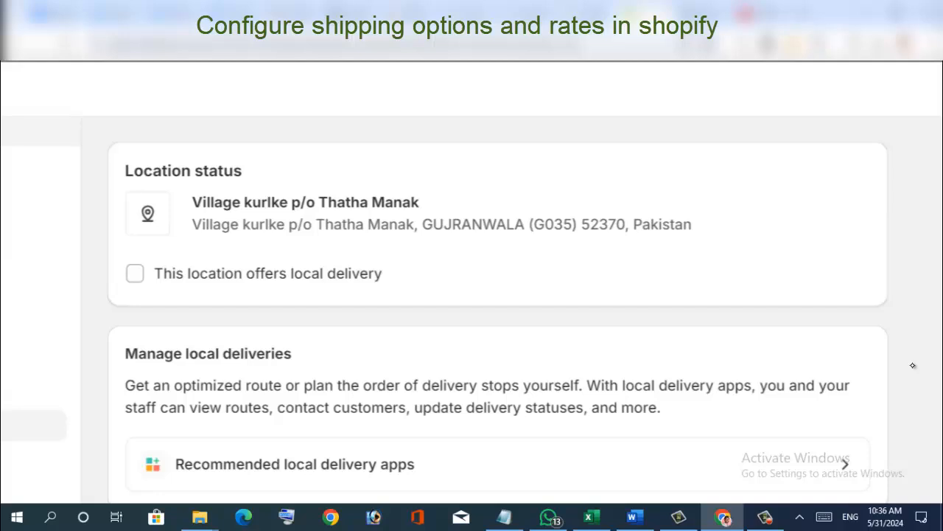
pyautogui.scroll(1, 912, 365)
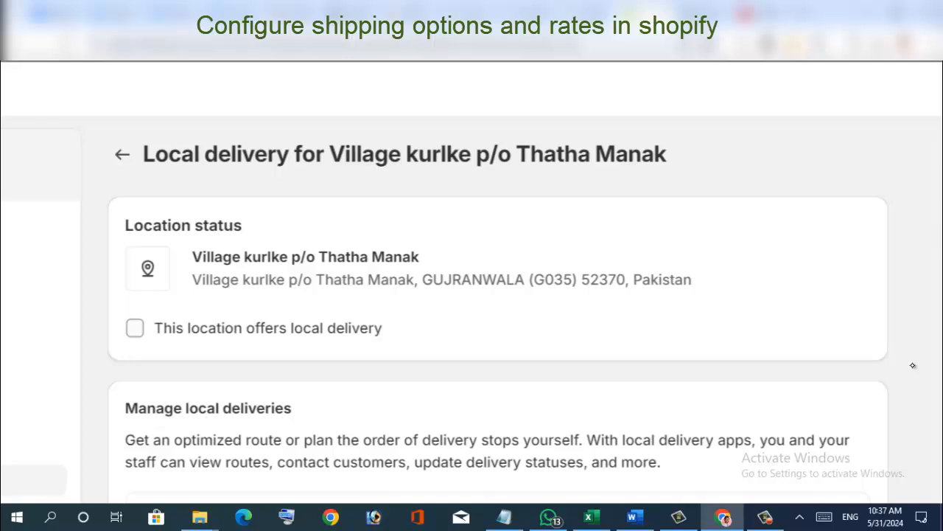
# Step: Enable local delivery for this location and define its delivery area by a delivery radius
pyautogui.click(135, 328)
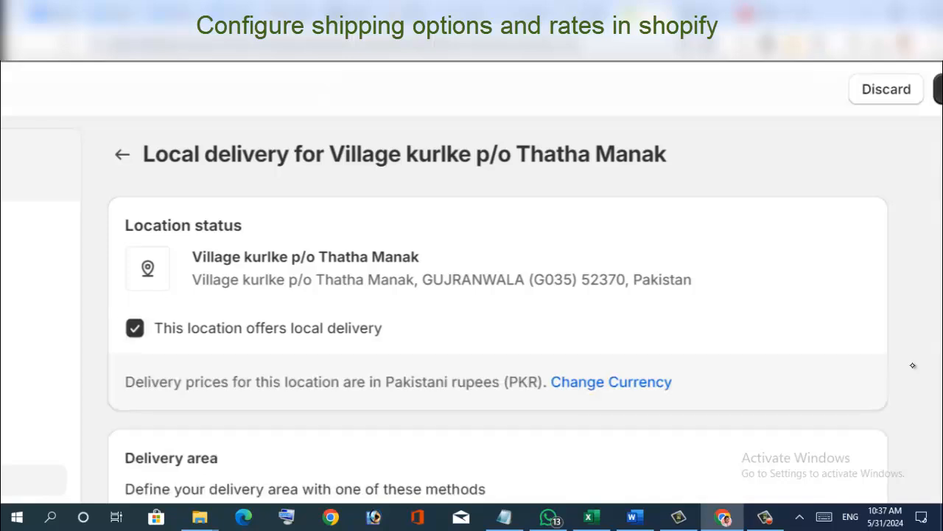
pyautogui.scroll(-4, 912, 365)
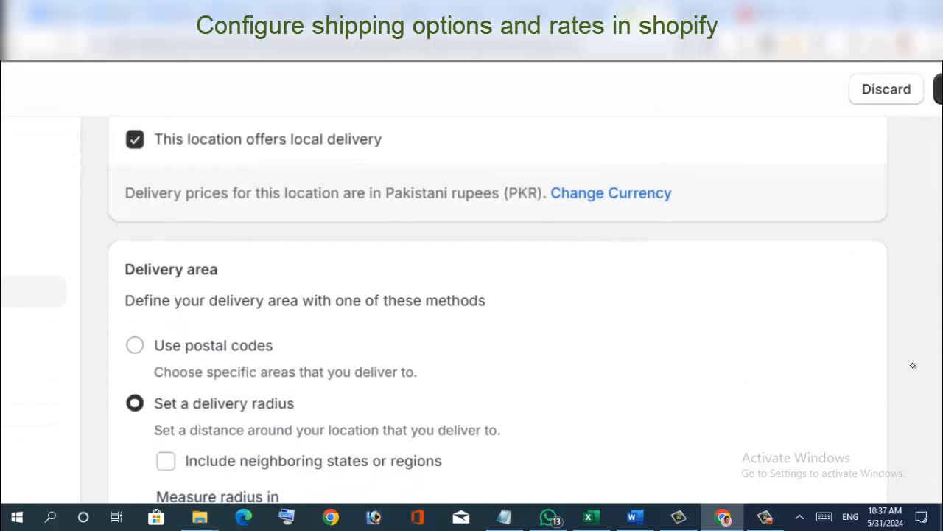
pyautogui.scroll(-1, 912, 364)
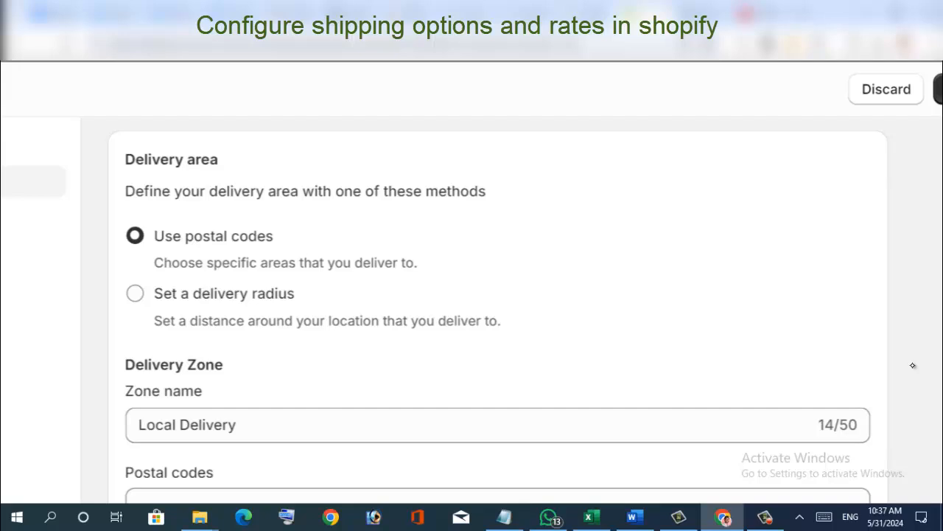
pyautogui.click(135, 293)
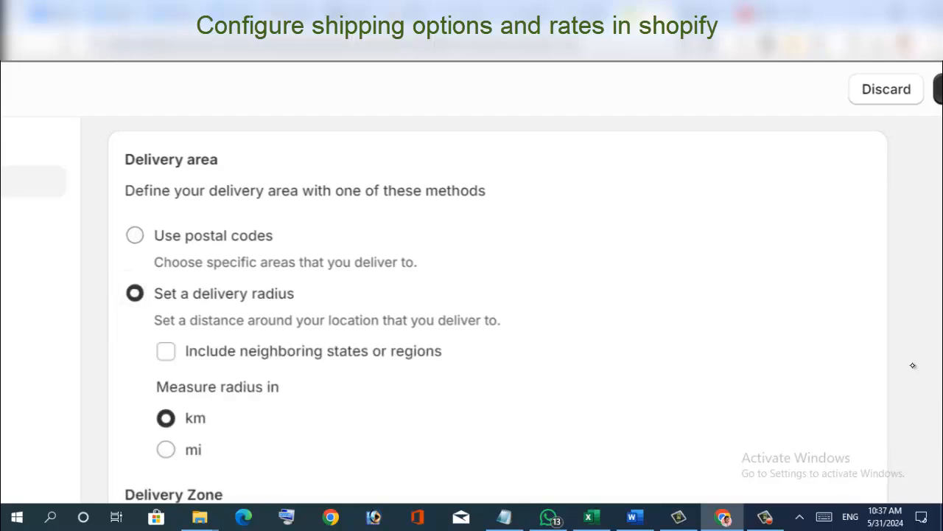
# Step: Try including neighboring states or regions in the delivery radius and clear that option again
pyautogui.scroll(-2, 913, 365)
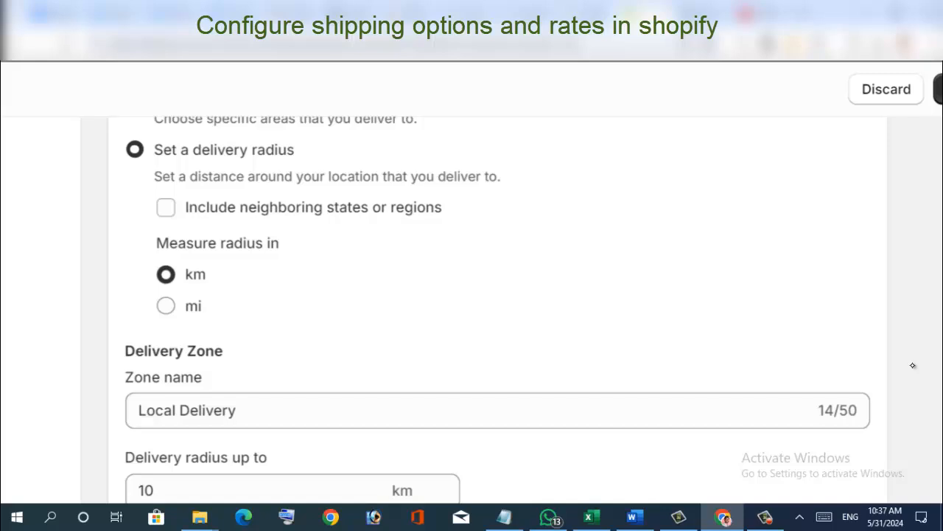
pyautogui.click(165, 207)
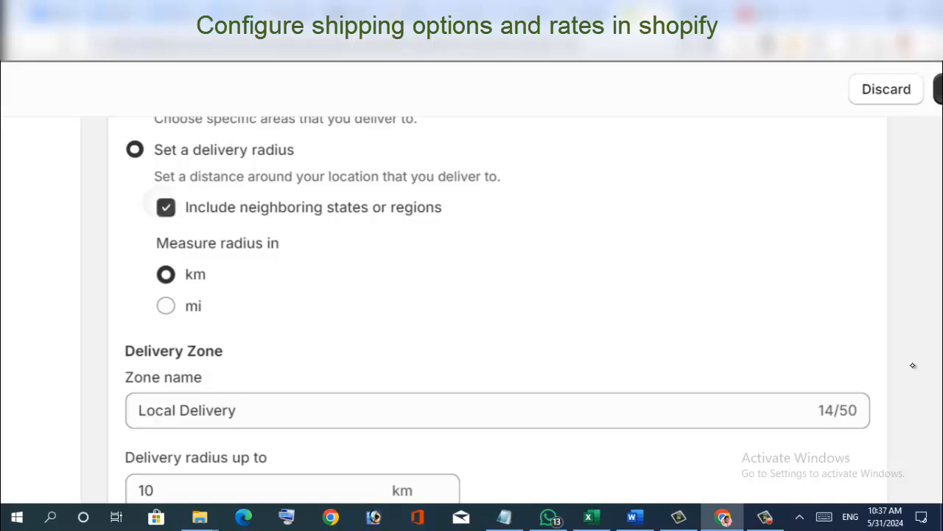
pyautogui.click(166, 207)
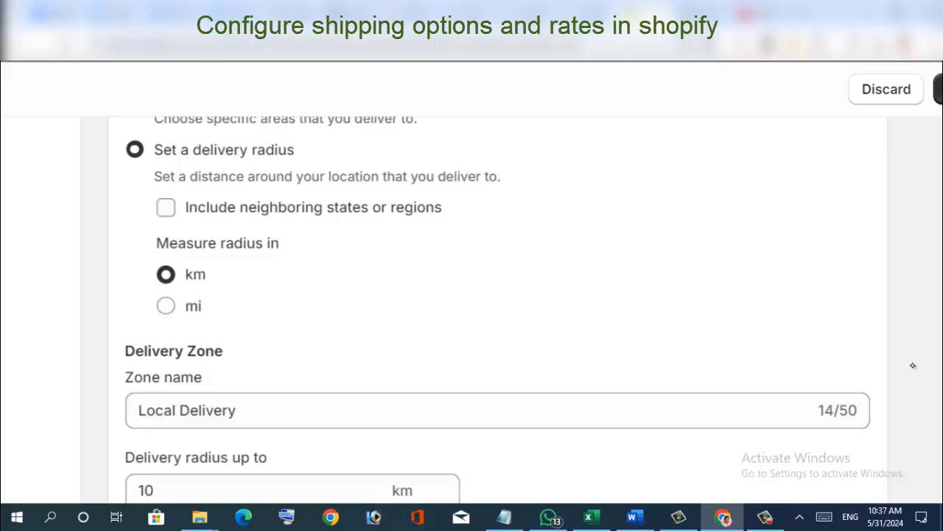
# Step: Examine the delivery zone's name, delivery radius, minimum order price and delivery price fields in the local delivery settings
pyautogui.click(784, 267)
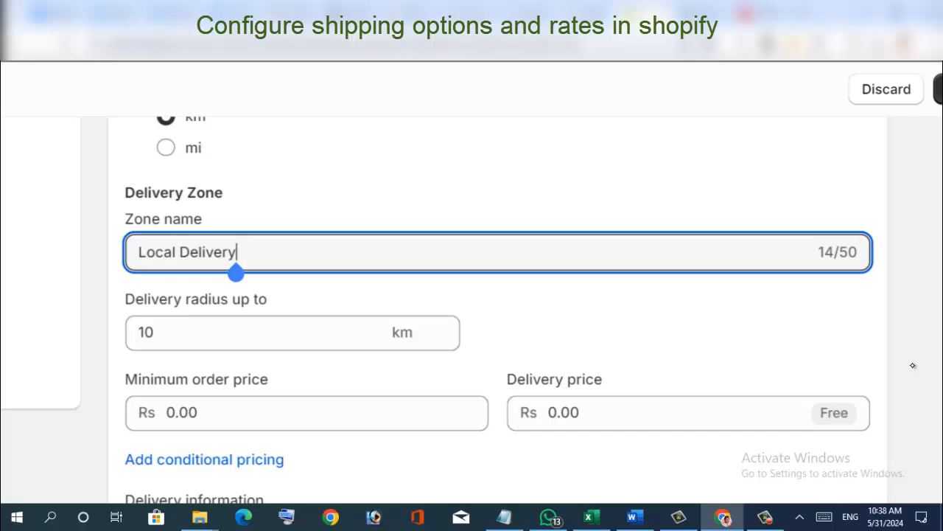
pyautogui.click(152, 332)
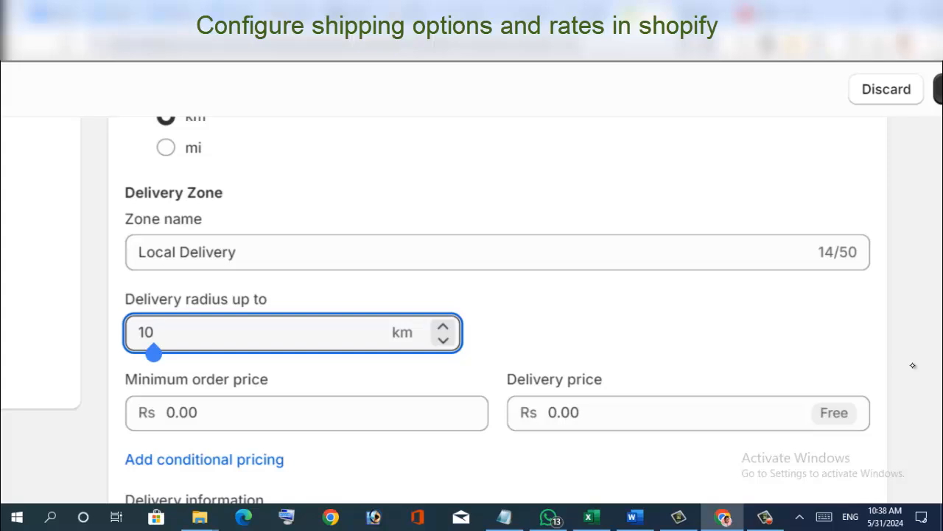
pyautogui.click(221, 412)
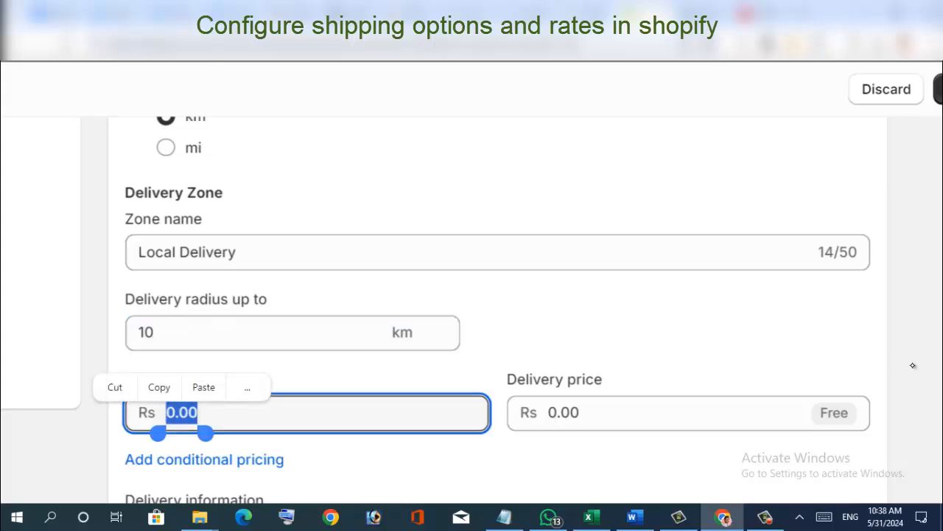
pyautogui.click(568, 420)
pyautogui.click(221, 413)
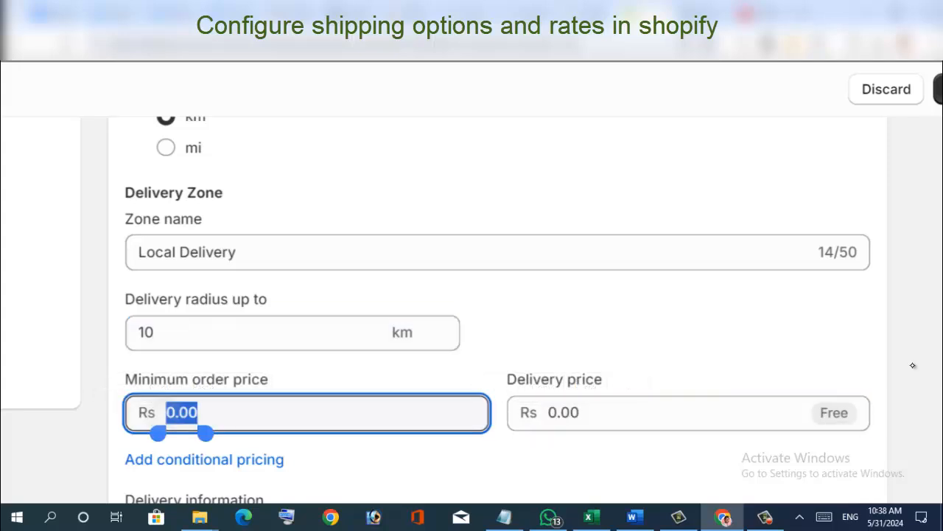
pyautogui.click(568, 413)
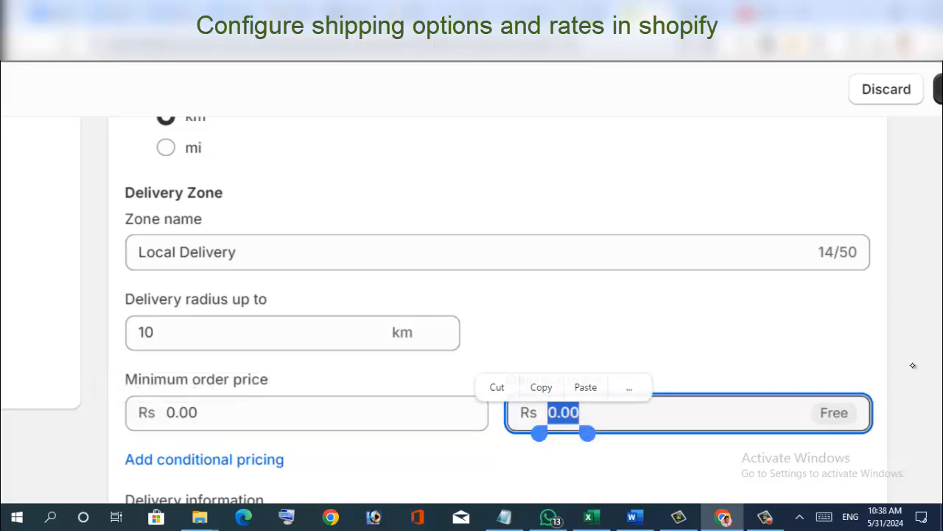
pyautogui.click(221, 413)
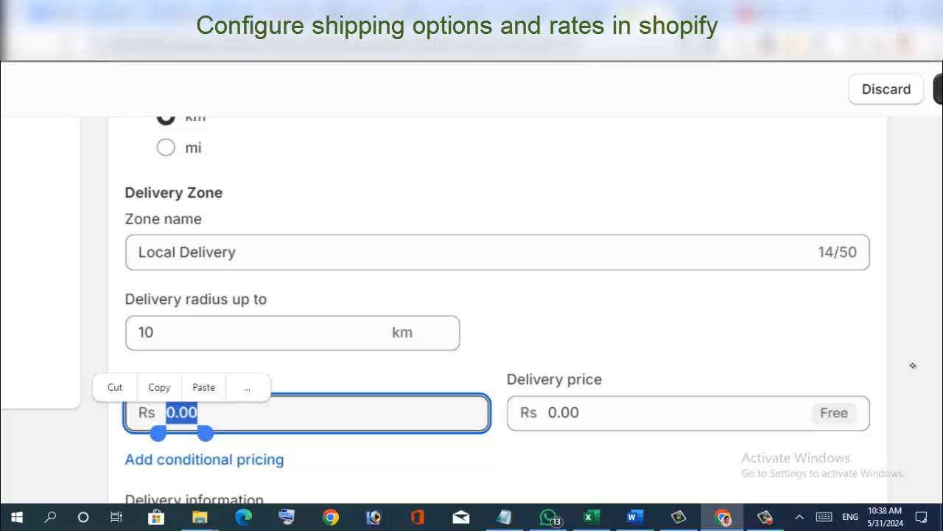
pyautogui.click(579, 414)
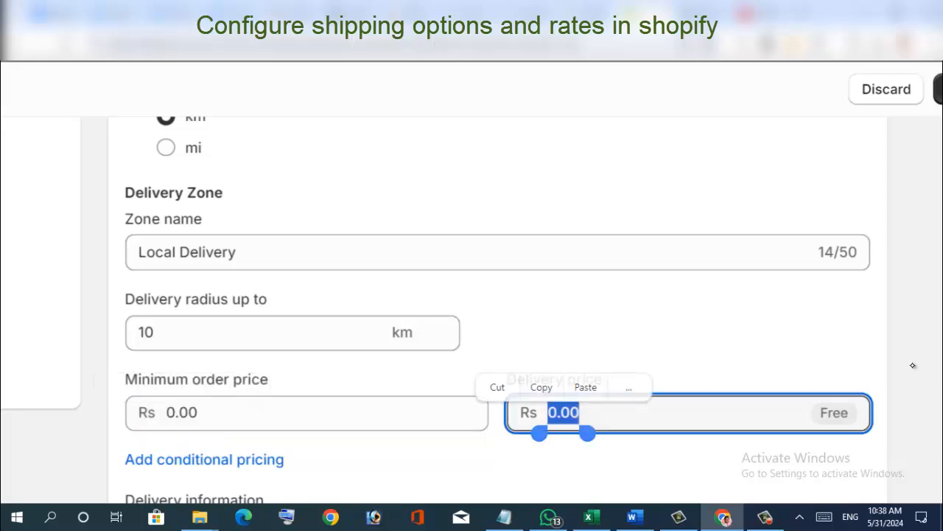
# Step: Add conditional pricing to the Local Delivery zone and look over its order limit, delivery price and delivery information fields
pyautogui.scroll(-1, 912, 365)
pyautogui.click(204, 389)
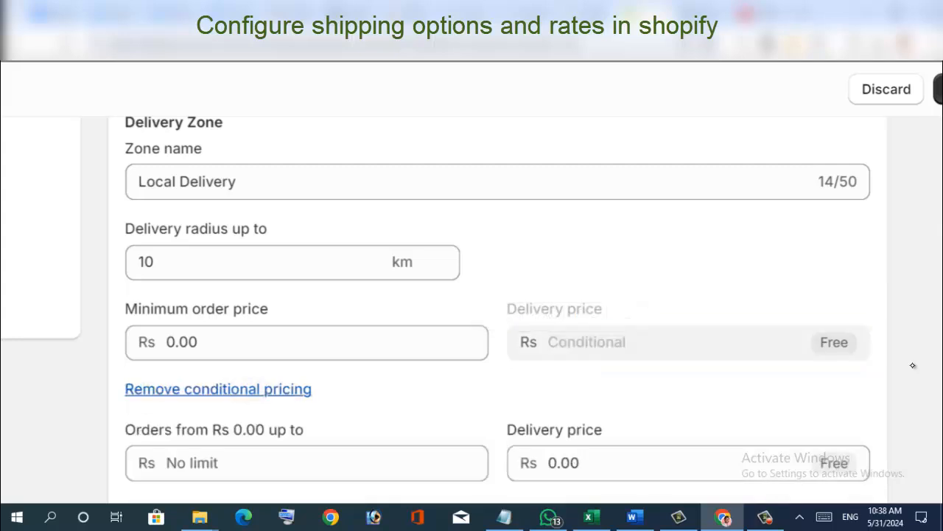
pyautogui.scroll(-1, 912, 365)
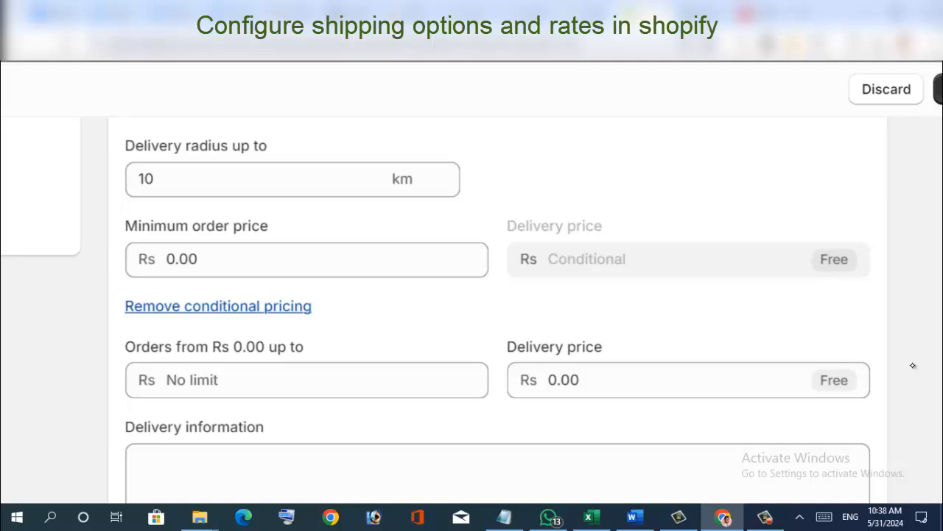
pyautogui.scroll(-4, 912, 365)
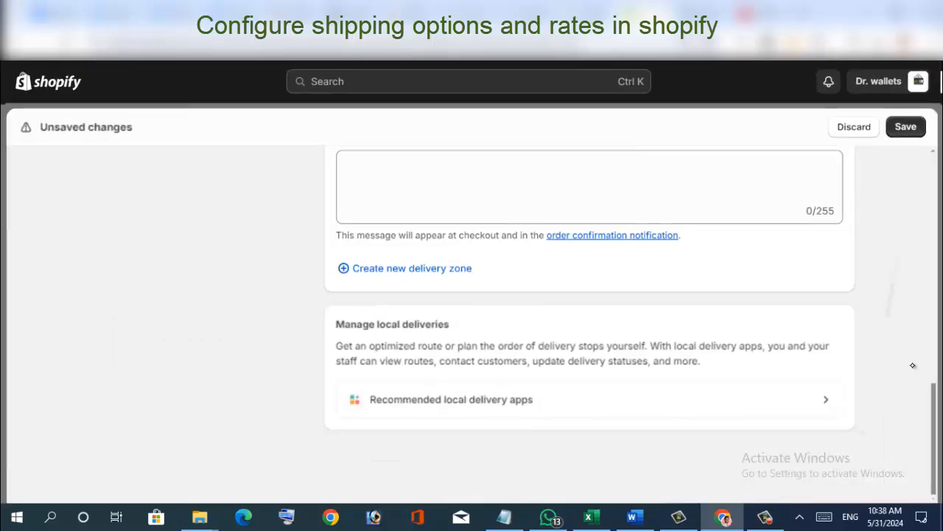
# Step: Leave the location's local delivery settings without saving and return to the Shipping and delivery settings
pyautogui.scroll(6, 912, 365)
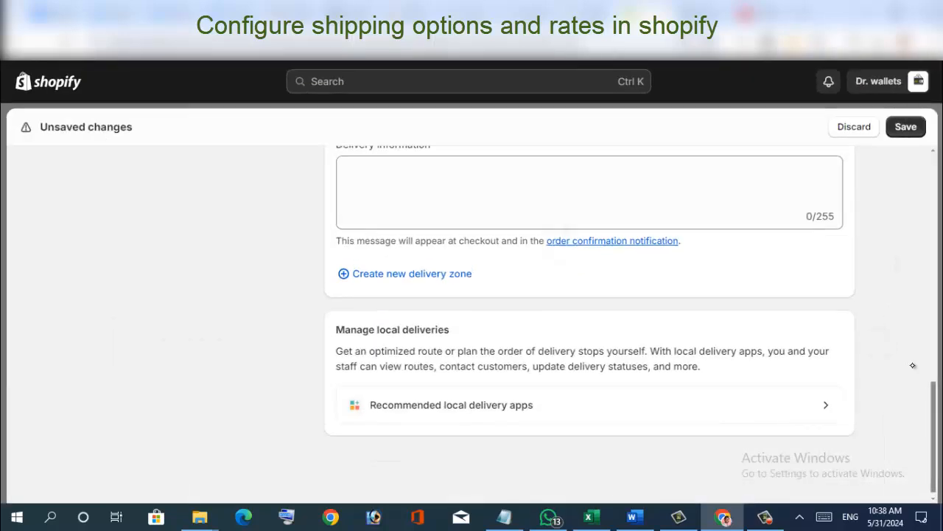
pyautogui.scroll(3, 913, 365)
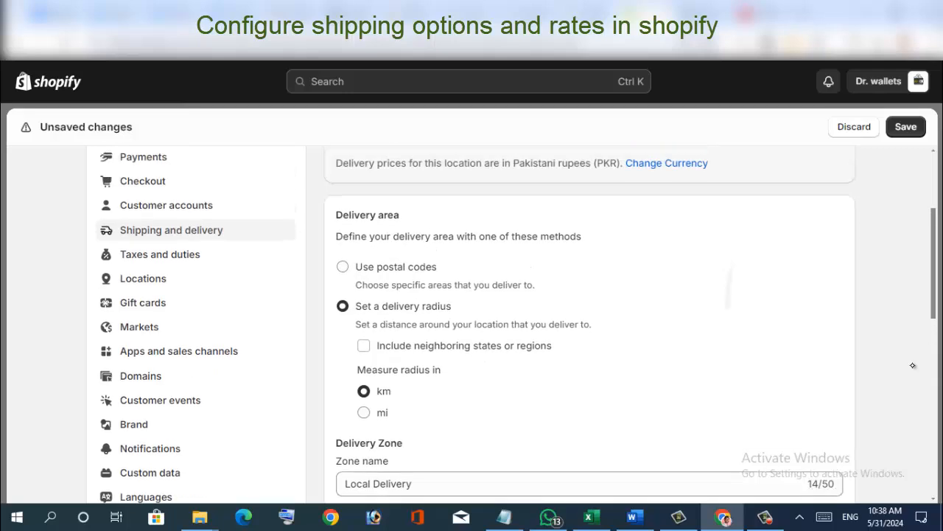
pyautogui.click(333, 186)
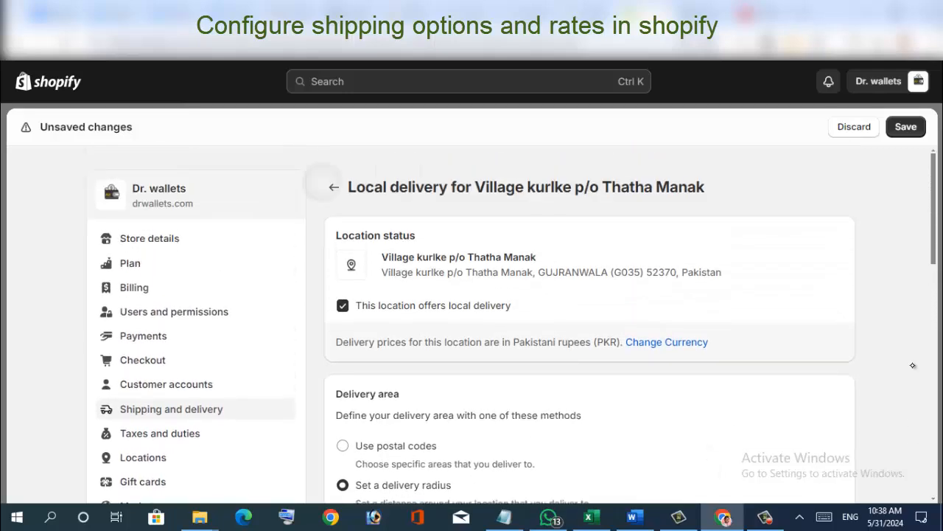
pyautogui.click(662, 321)
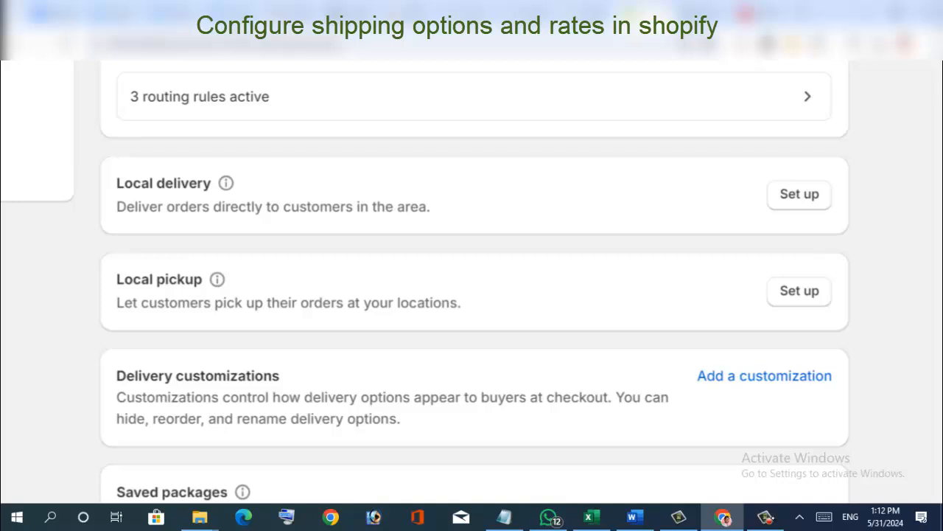
# Step: Examine the local pickup, delivery customizations, saved packages, third-party calculated rates, packing slips and custom order fulfillment sections
pyautogui.scroll(-3, 475, 295)
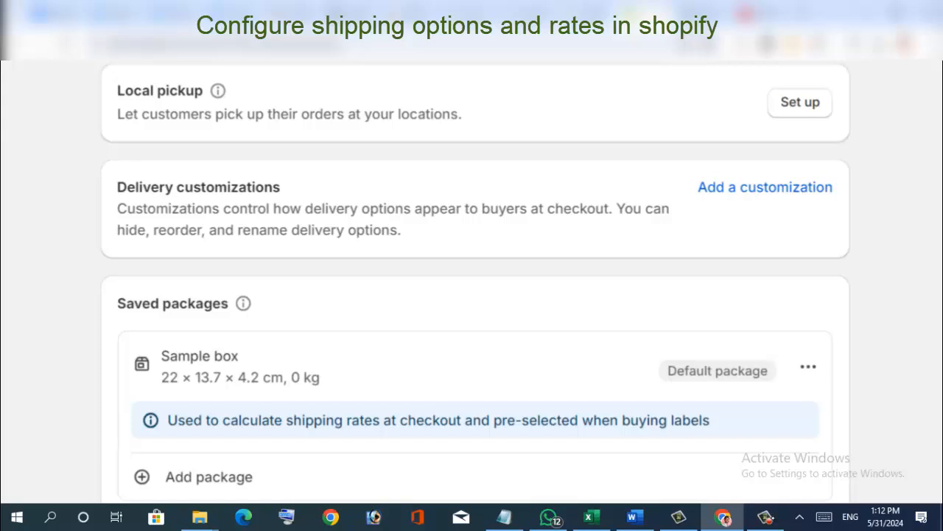
pyautogui.scroll(-1, 475, 280)
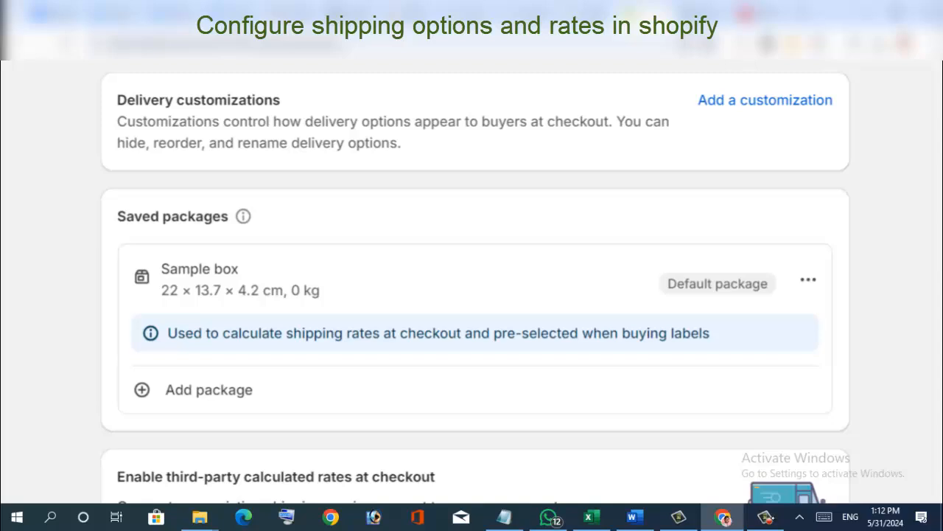
pyautogui.scroll(-3, 475, 280)
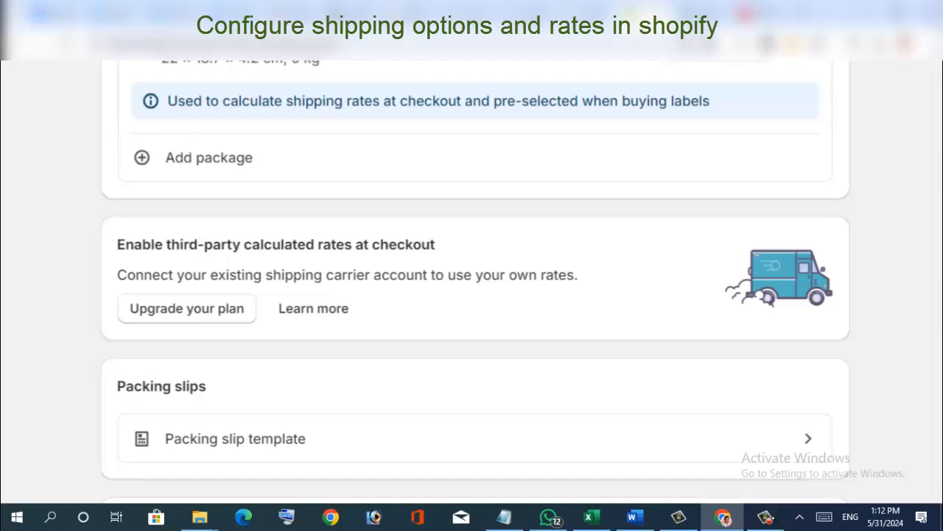
pyautogui.scroll(-1, 476, 278)
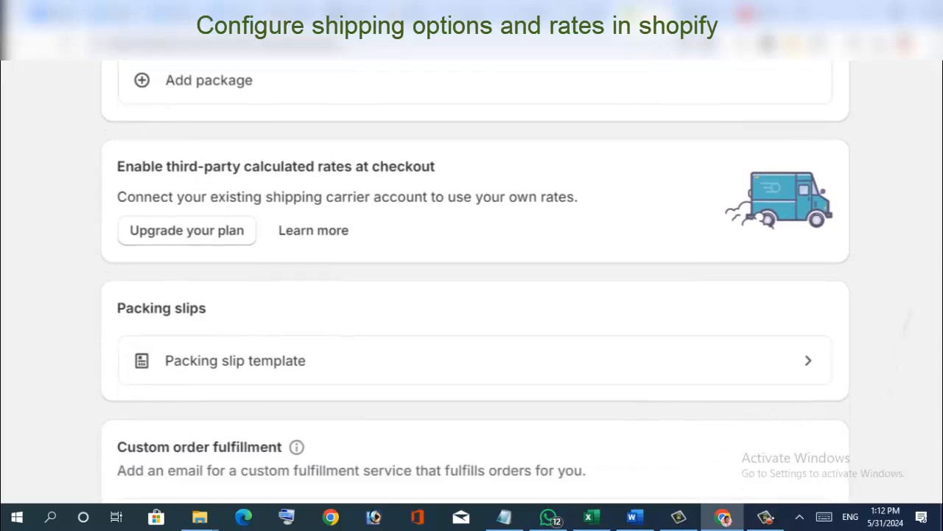
pyautogui.scroll(1, 476, 278)
pyautogui.scroll(-3, 476, 277)
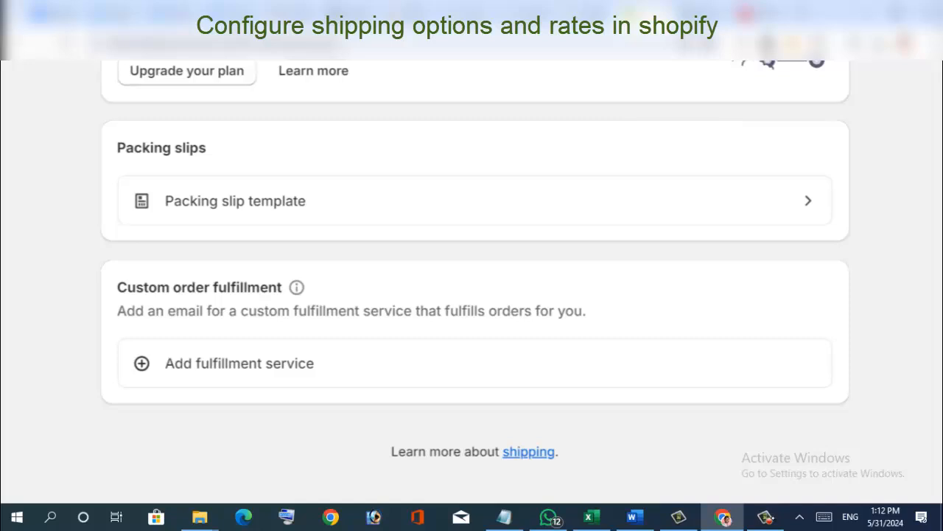
pyautogui.scroll(-1, 475, 256)
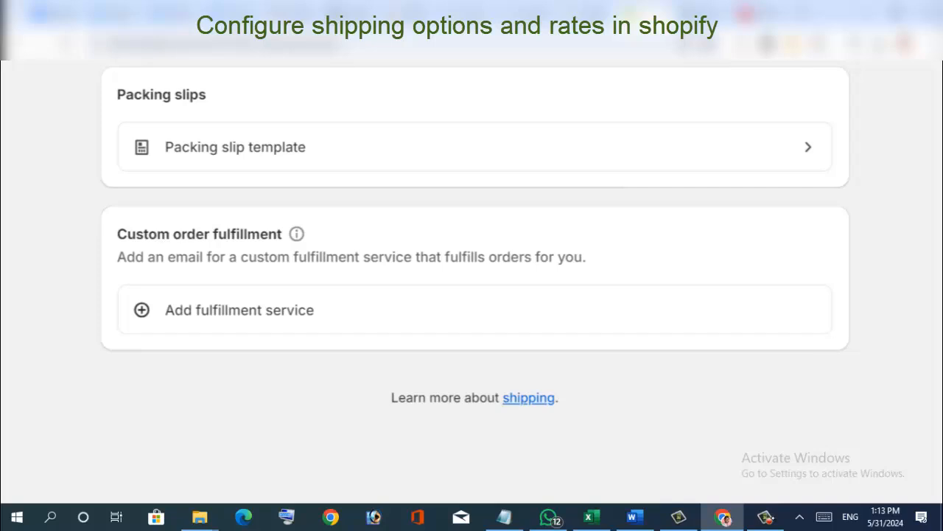
# Step: View the form for adding a custom fulfillment service, close it without adding one and return to the expected delivery dates section
pyautogui.click(204, 318)
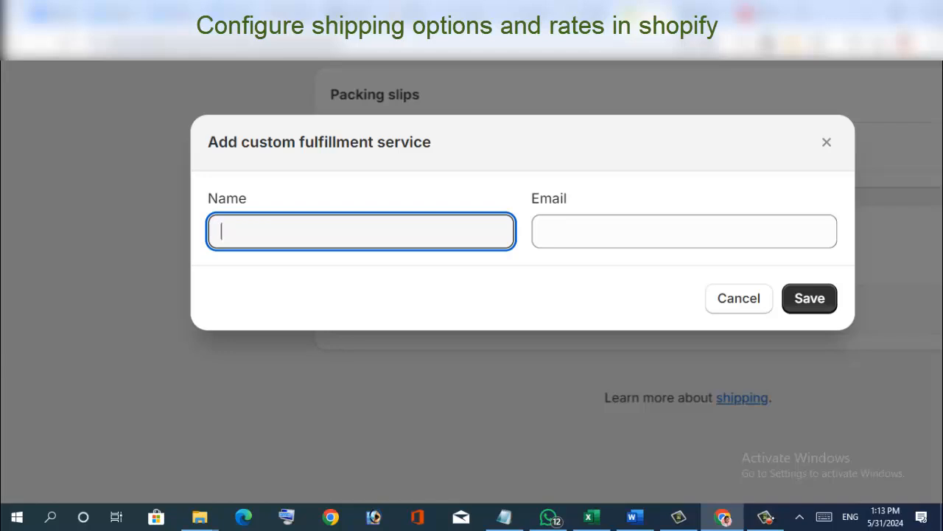
pyautogui.click(827, 142)
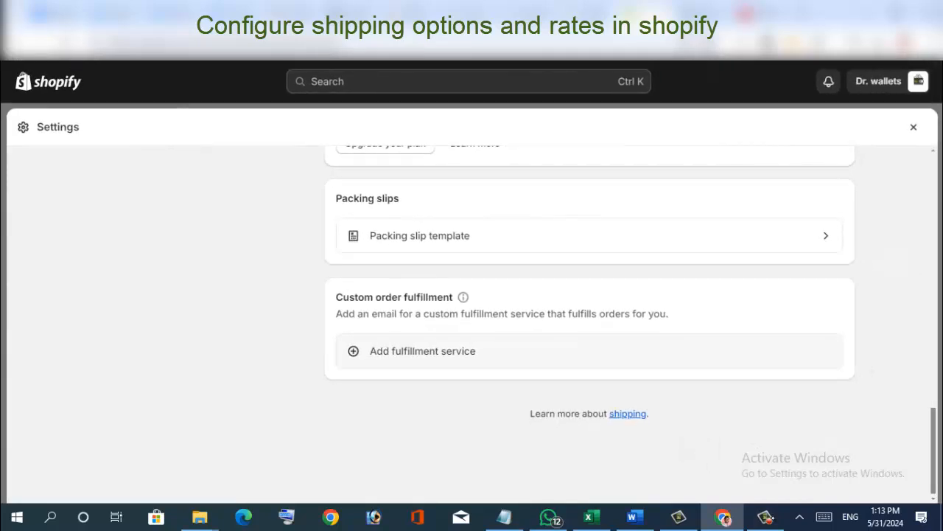
pyautogui.scroll(5, 589, 310)
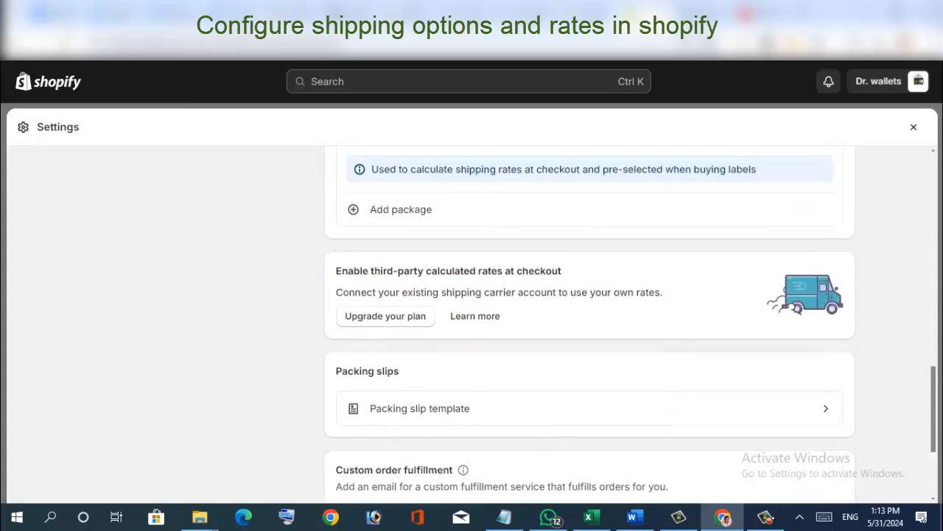
pyautogui.scroll(10, 590, 310)
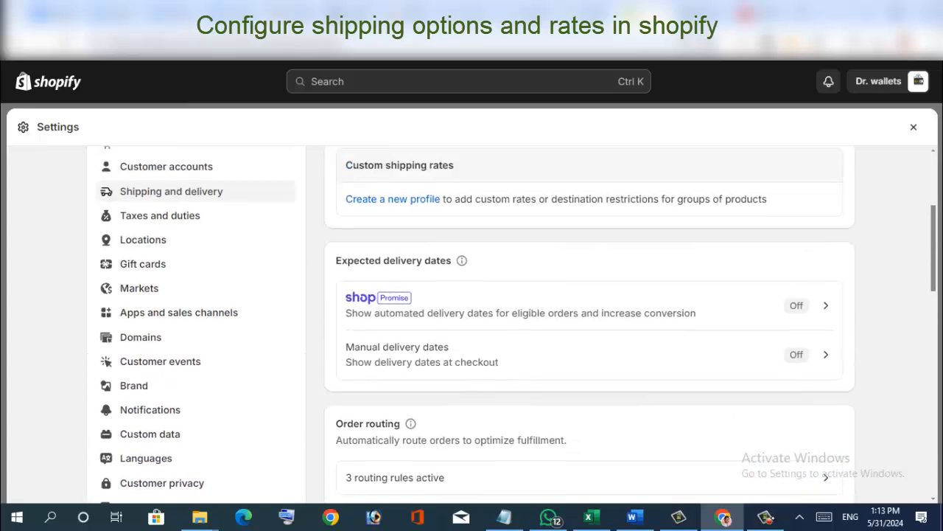